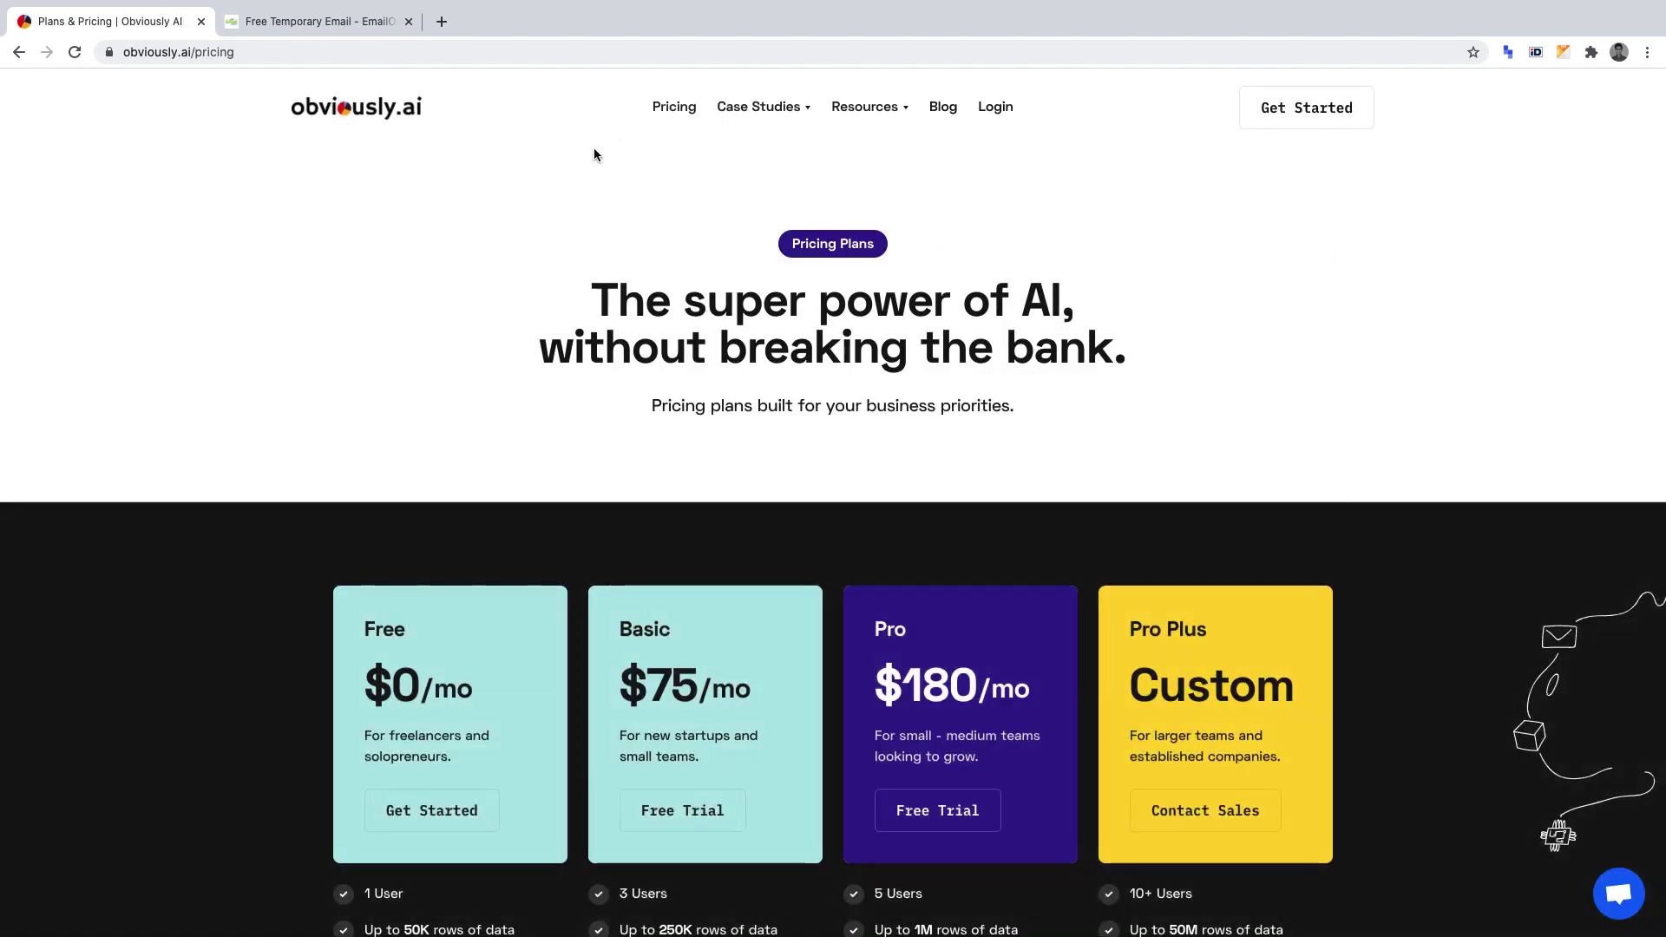
# Step: Scroll the pricing page to view the Free, Basic, Pro and Pro Plus plans
pyautogui.scroll(-3, 472, 283)
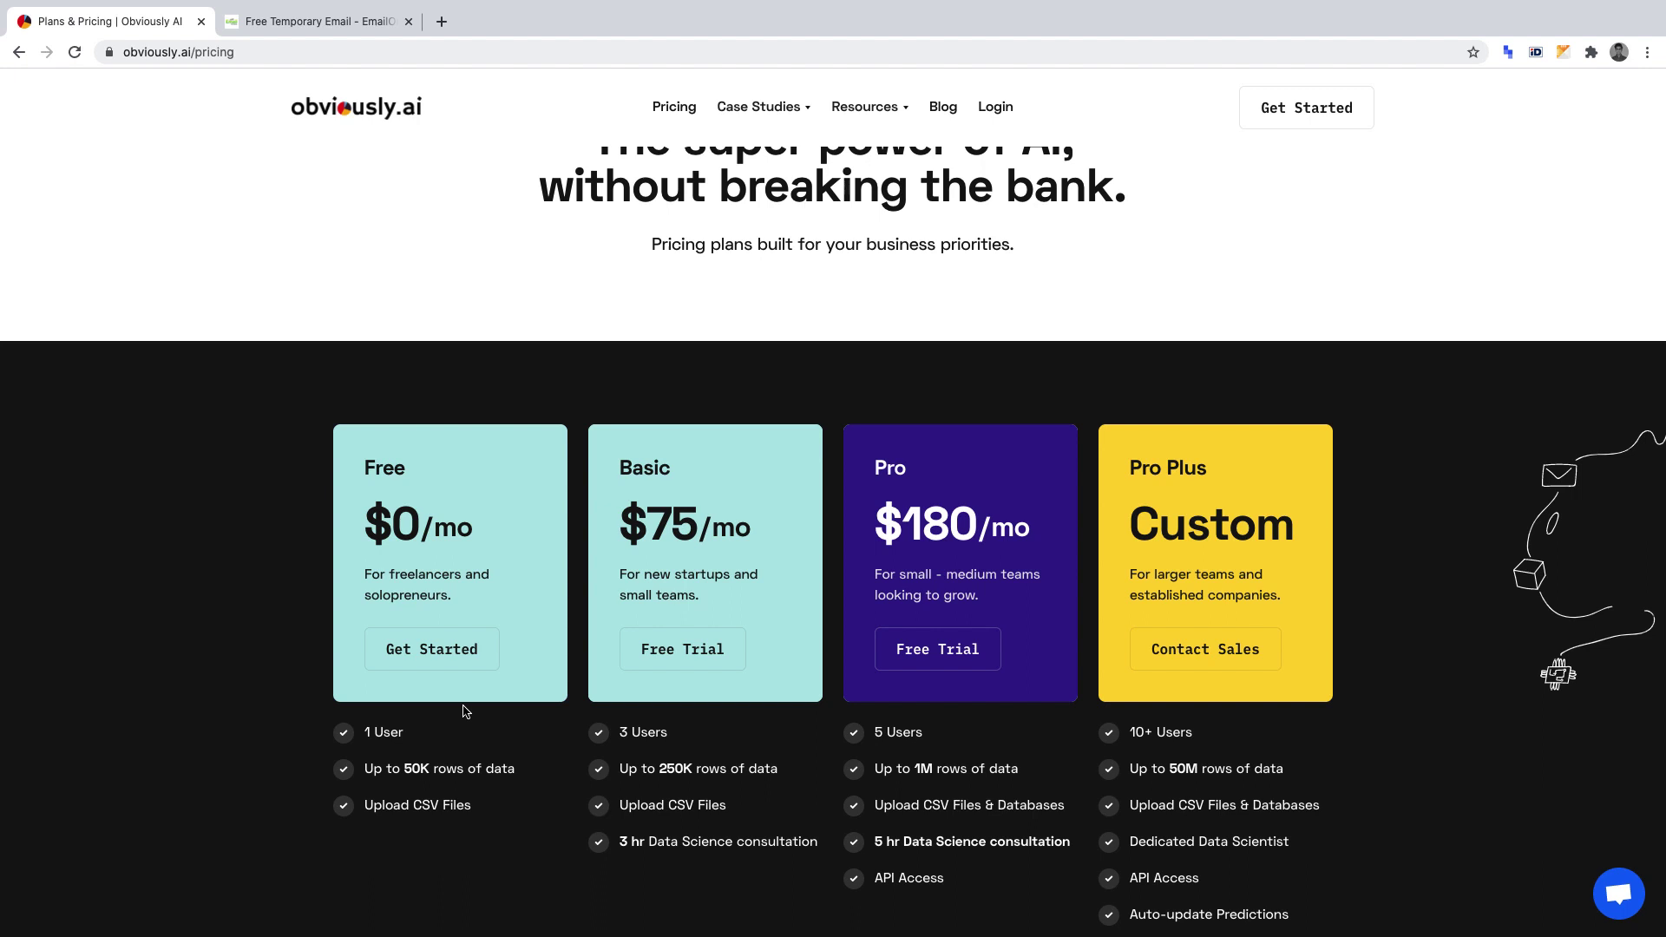
# Step: Visit the EmailOnDeck temporary-email tab, then return to the Obviously AI pricing tab
pyautogui.click(301, 26)
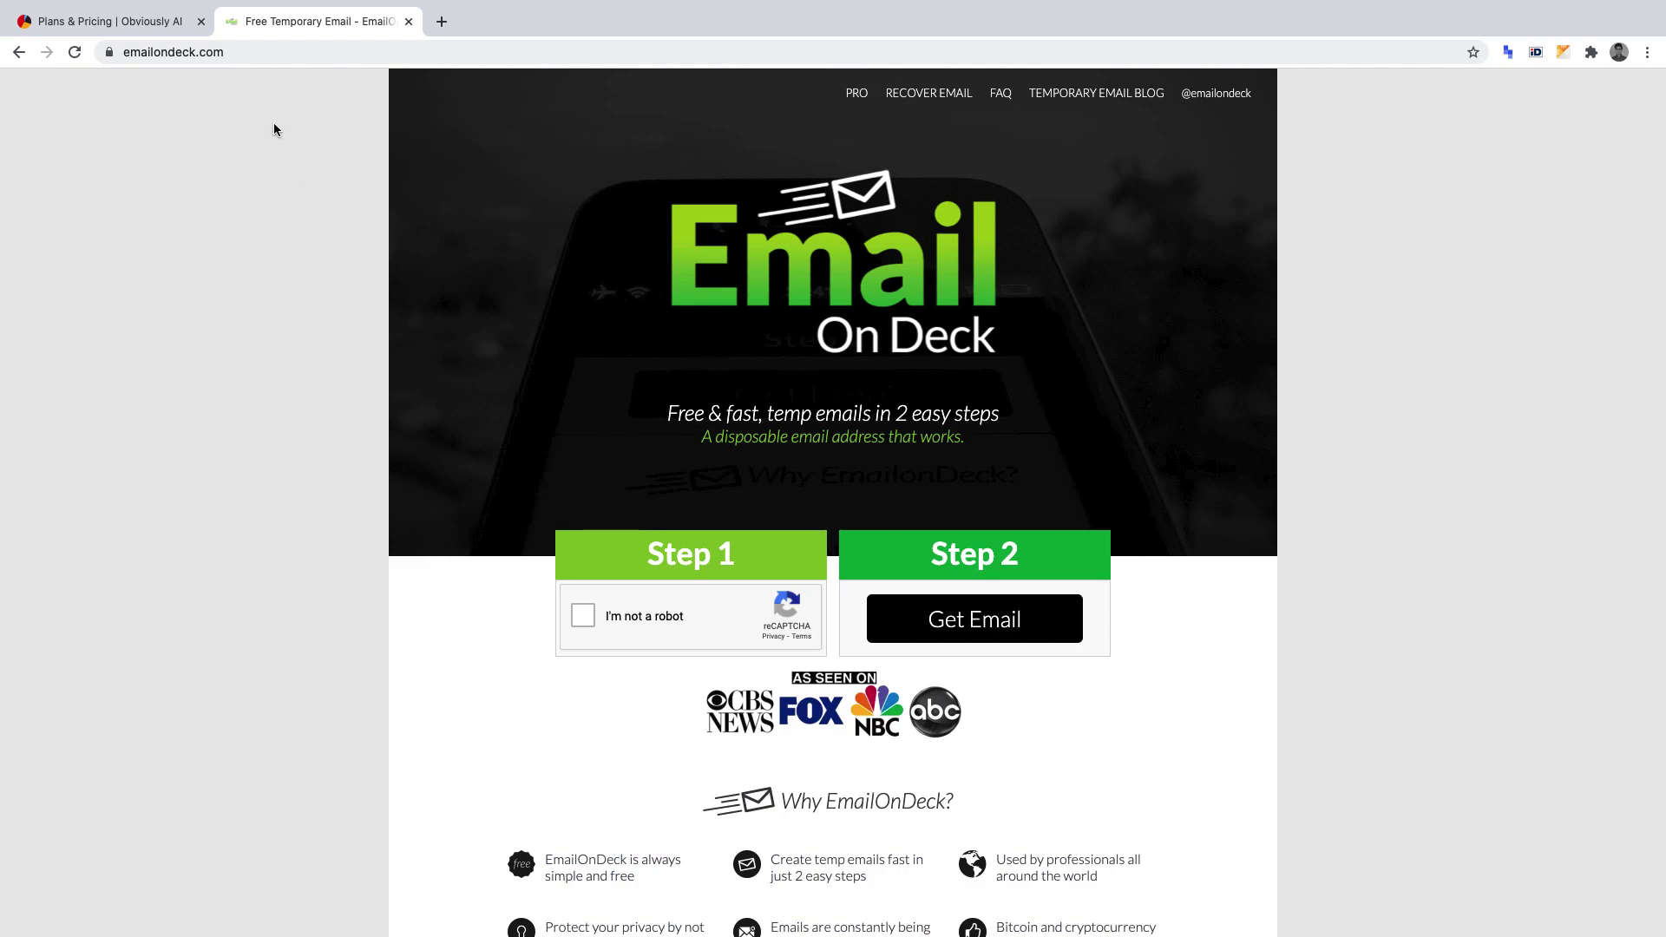
pyautogui.click(130, 24)
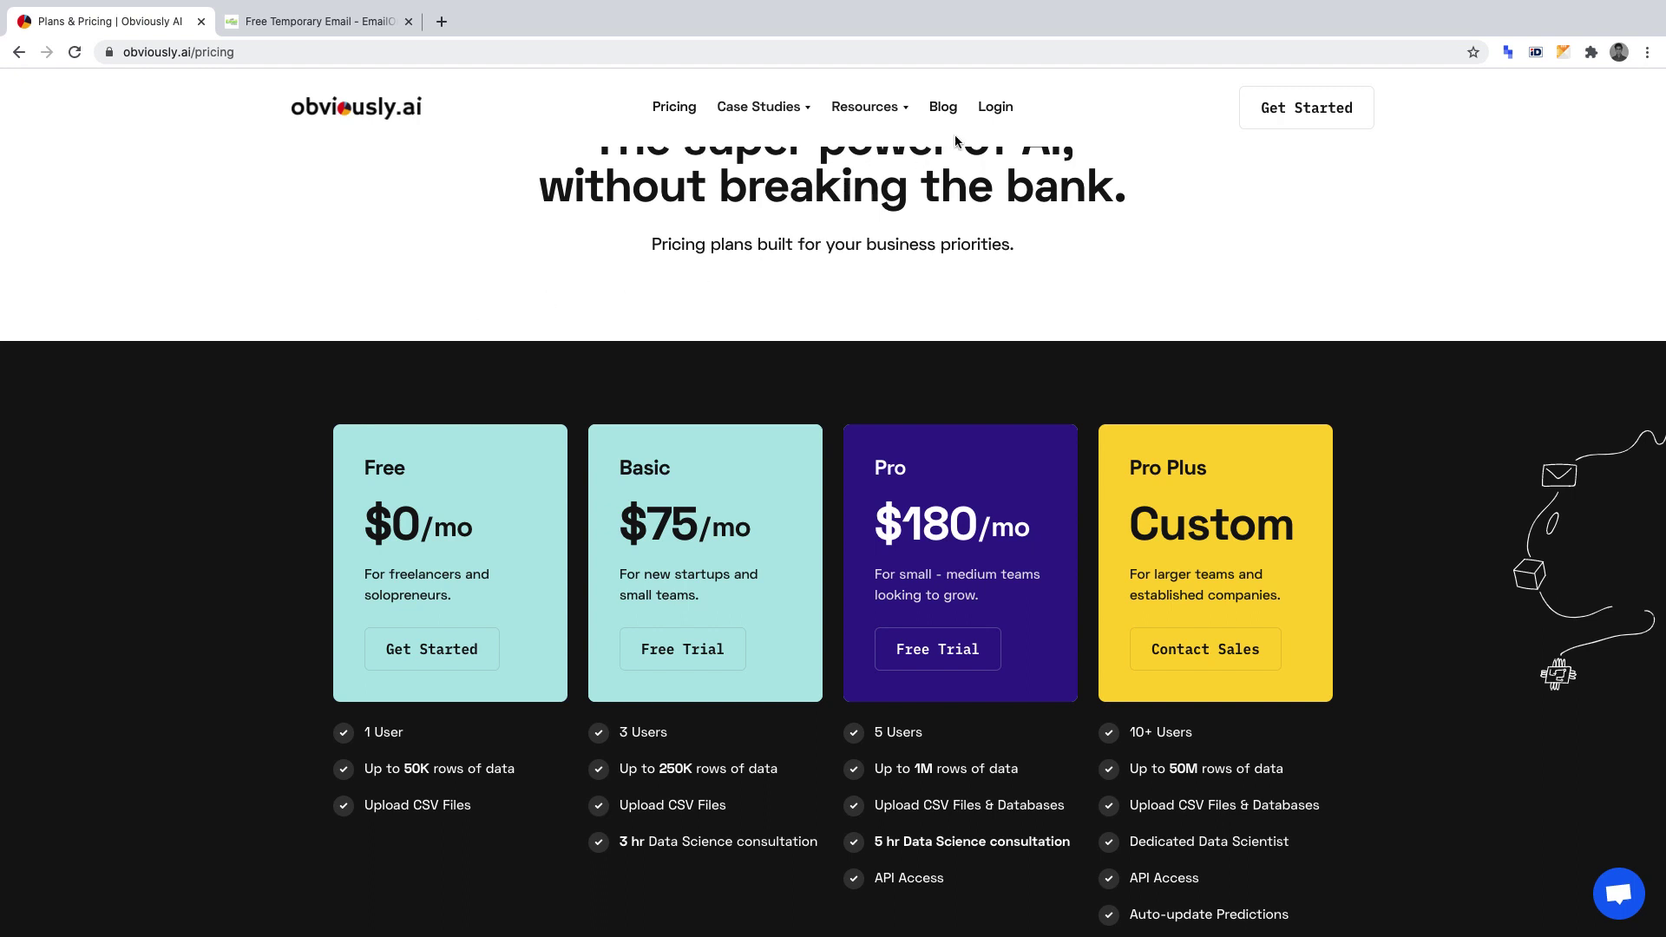
# Step: Log in to Obviously AI and dismiss the Add Dataset form without uploading anything
pyautogui.click(996, 109)
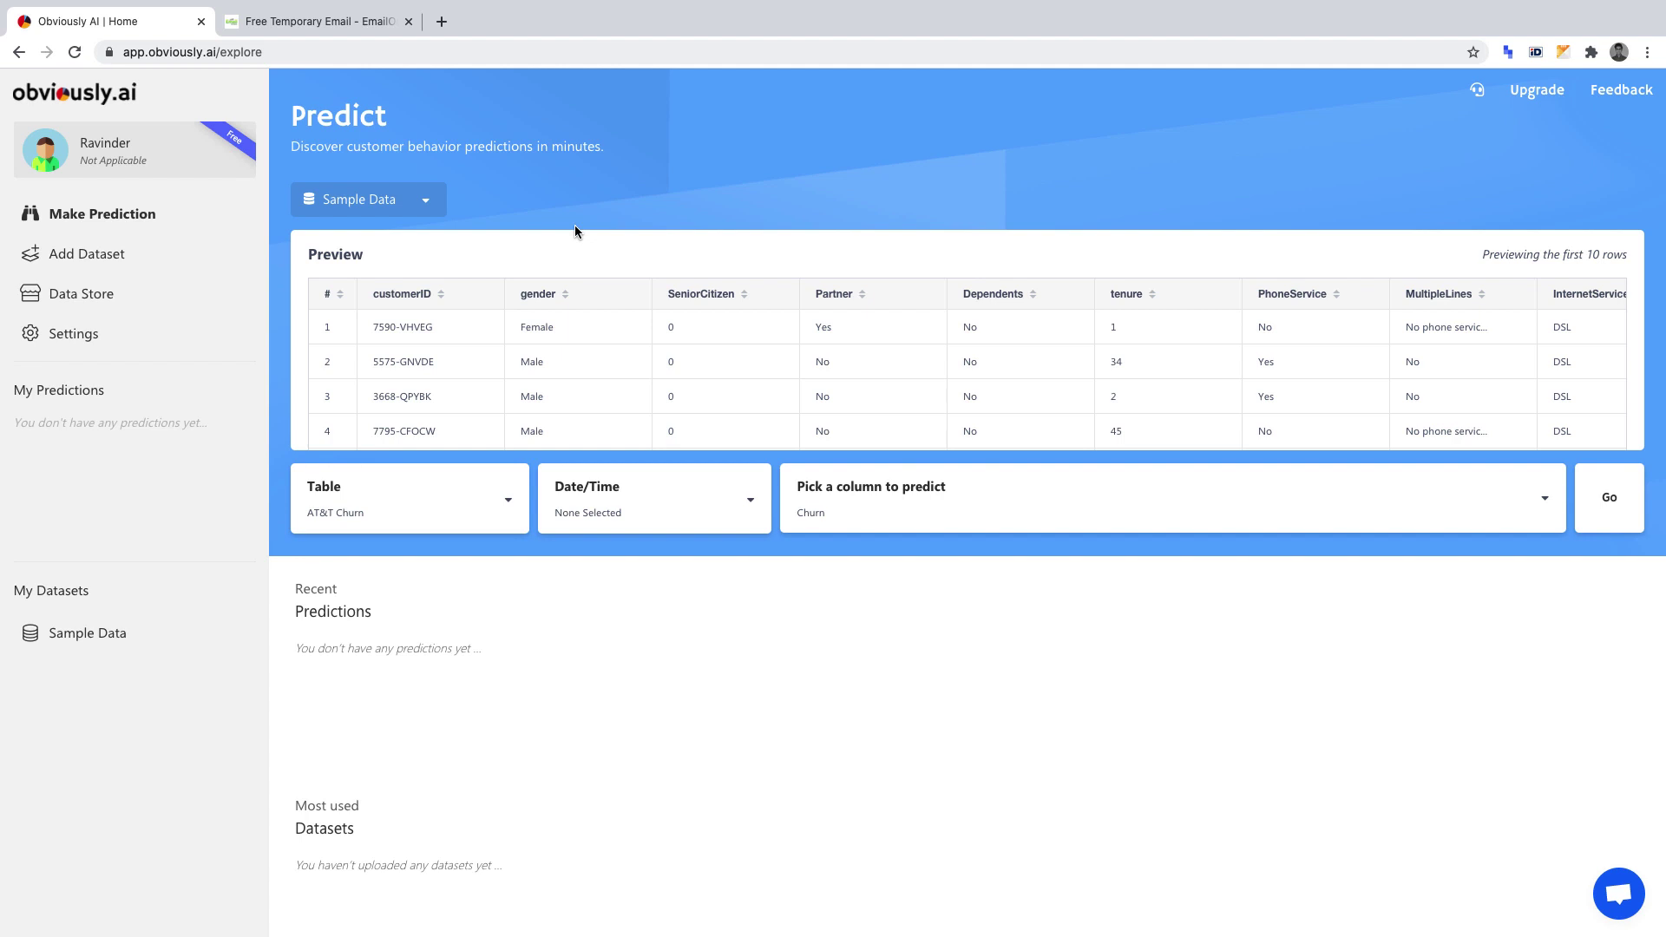
pyautogui.click(114, 255)
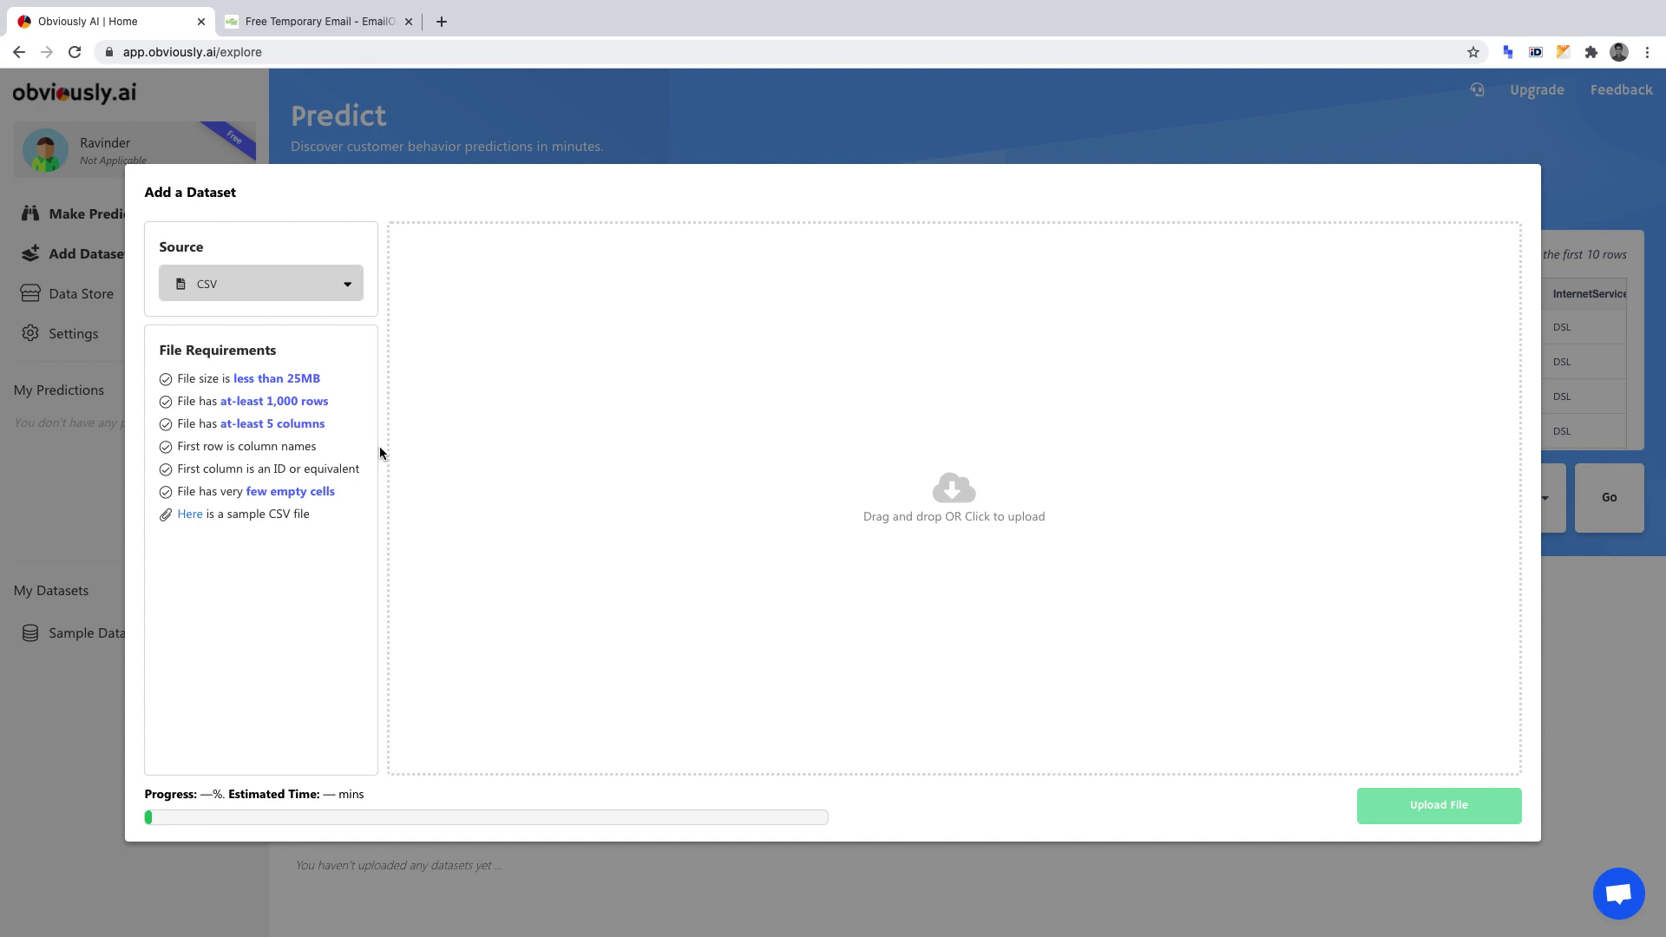
pyautogui.click(71, 436)
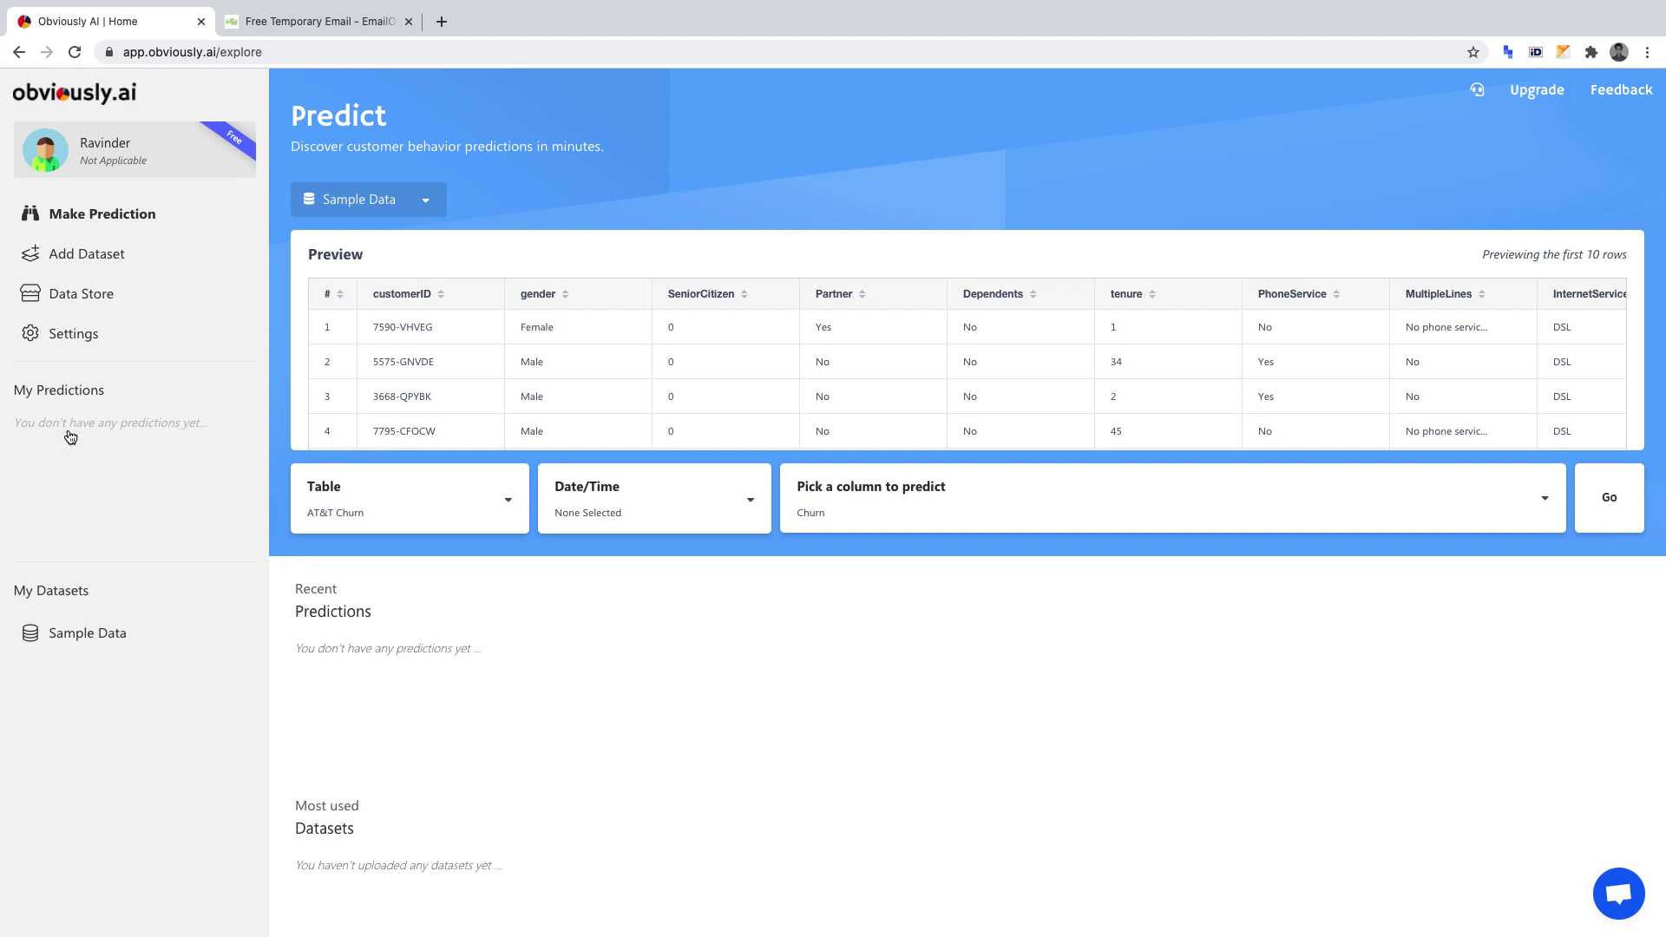
# Step: Preview the Fifa Players dataset in Data Store, scrolling across all 52 columns
pyautogui.click(112, 298)
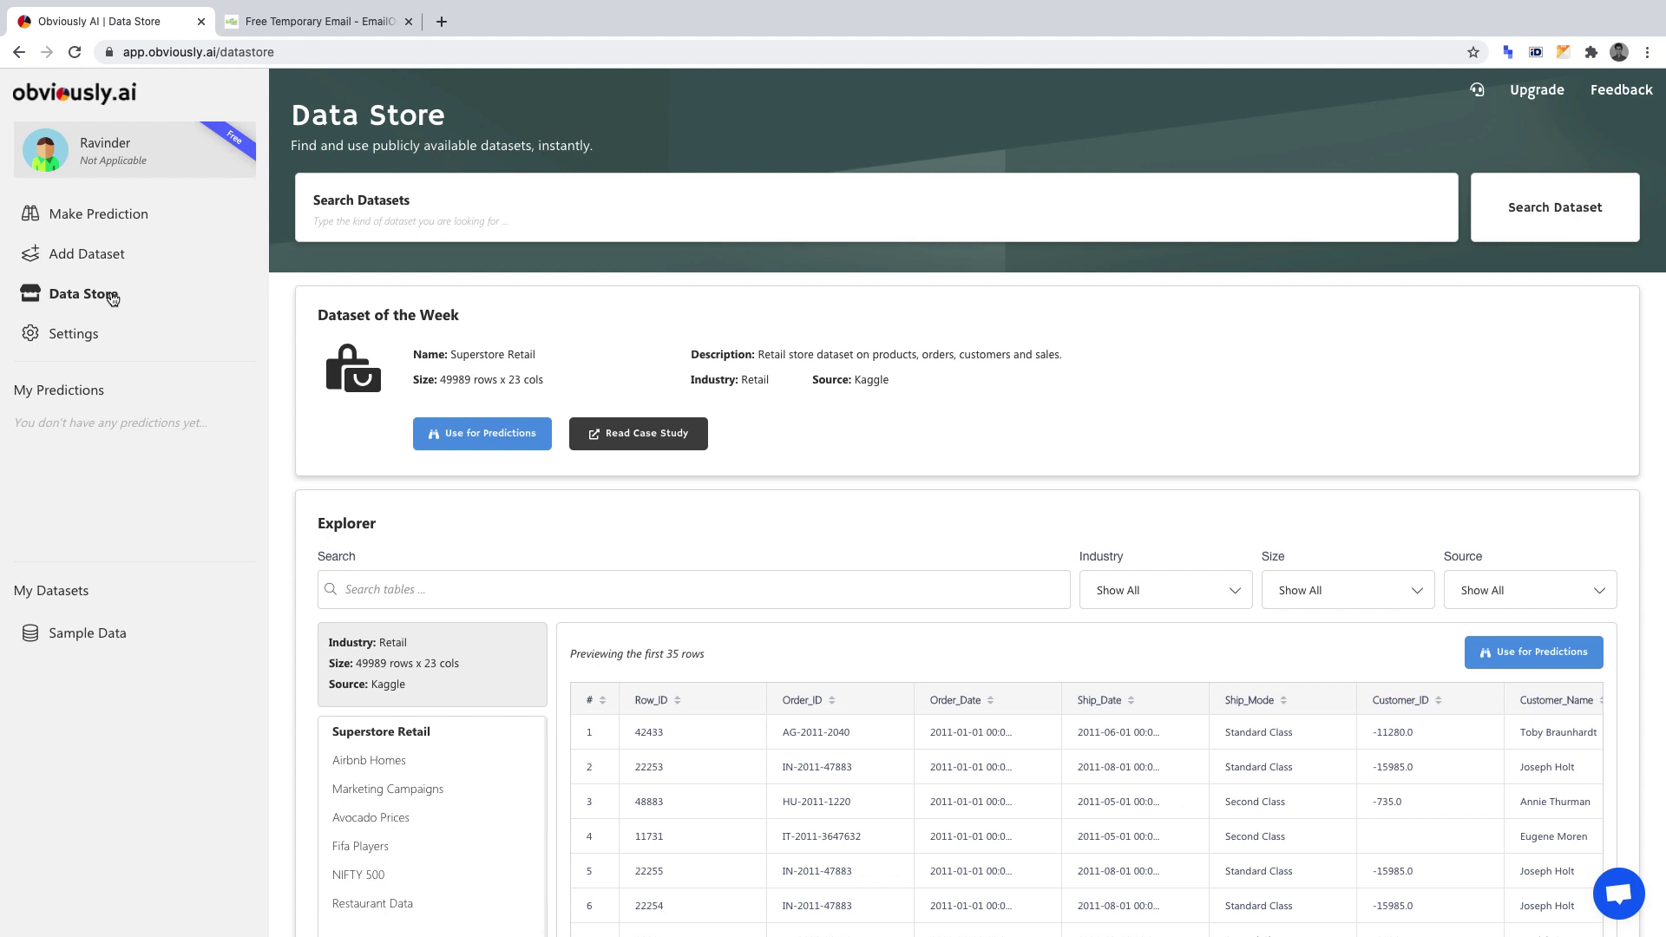
pyautogui.scroll(-2, 420, 639)
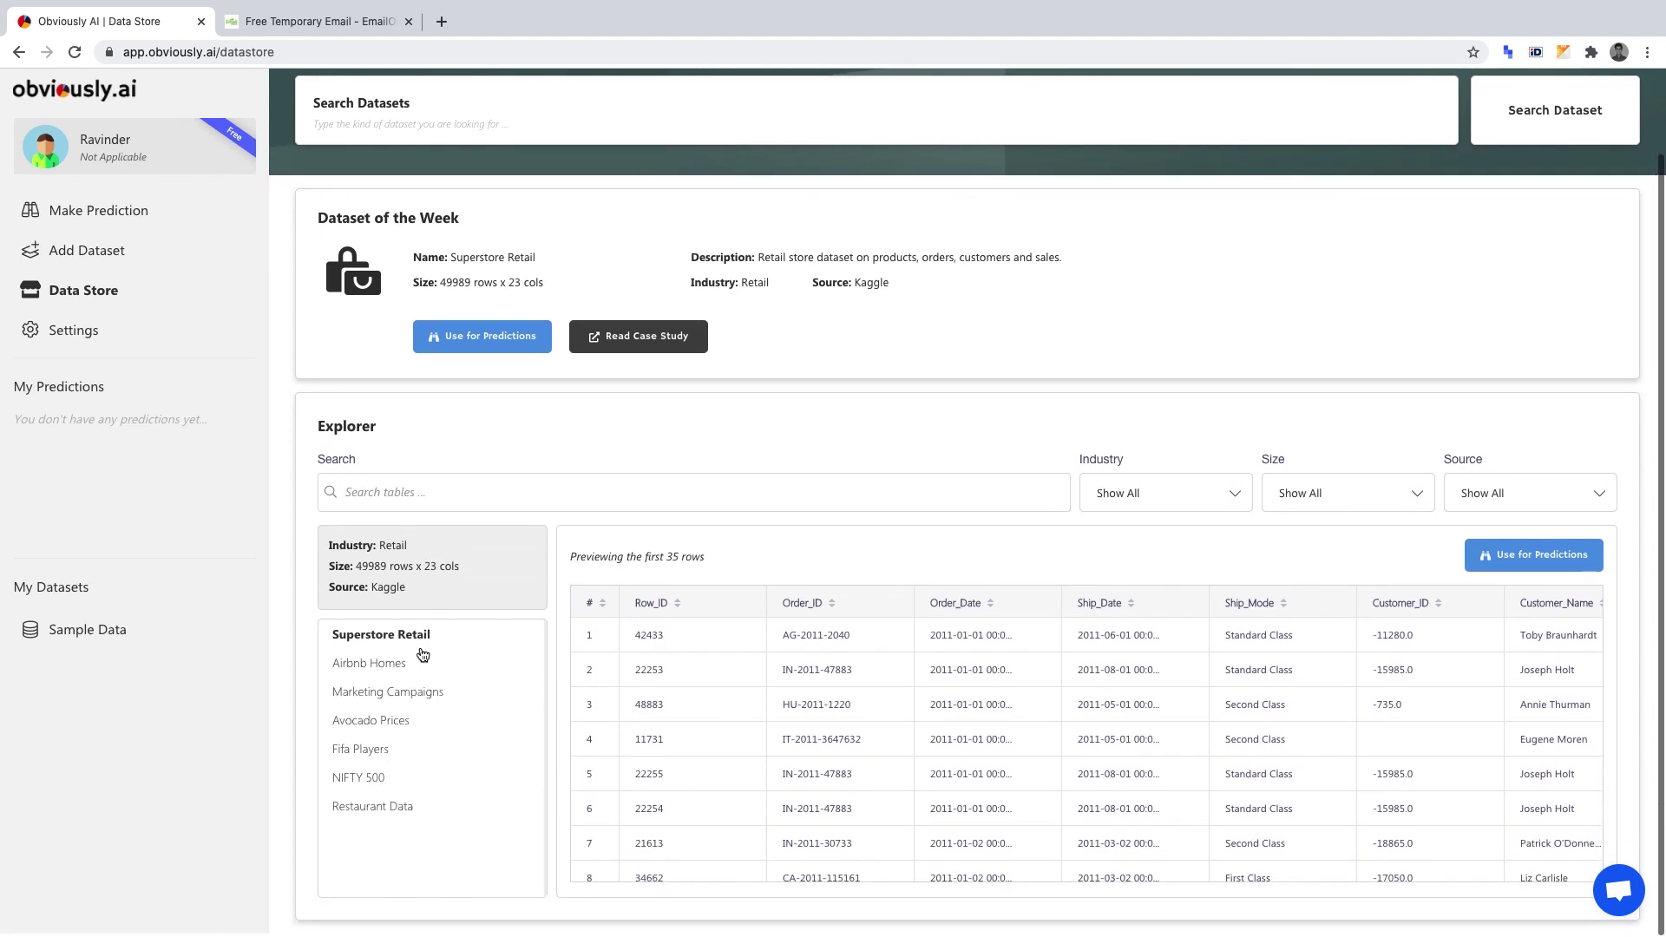
pyautogui.click(363, 751)
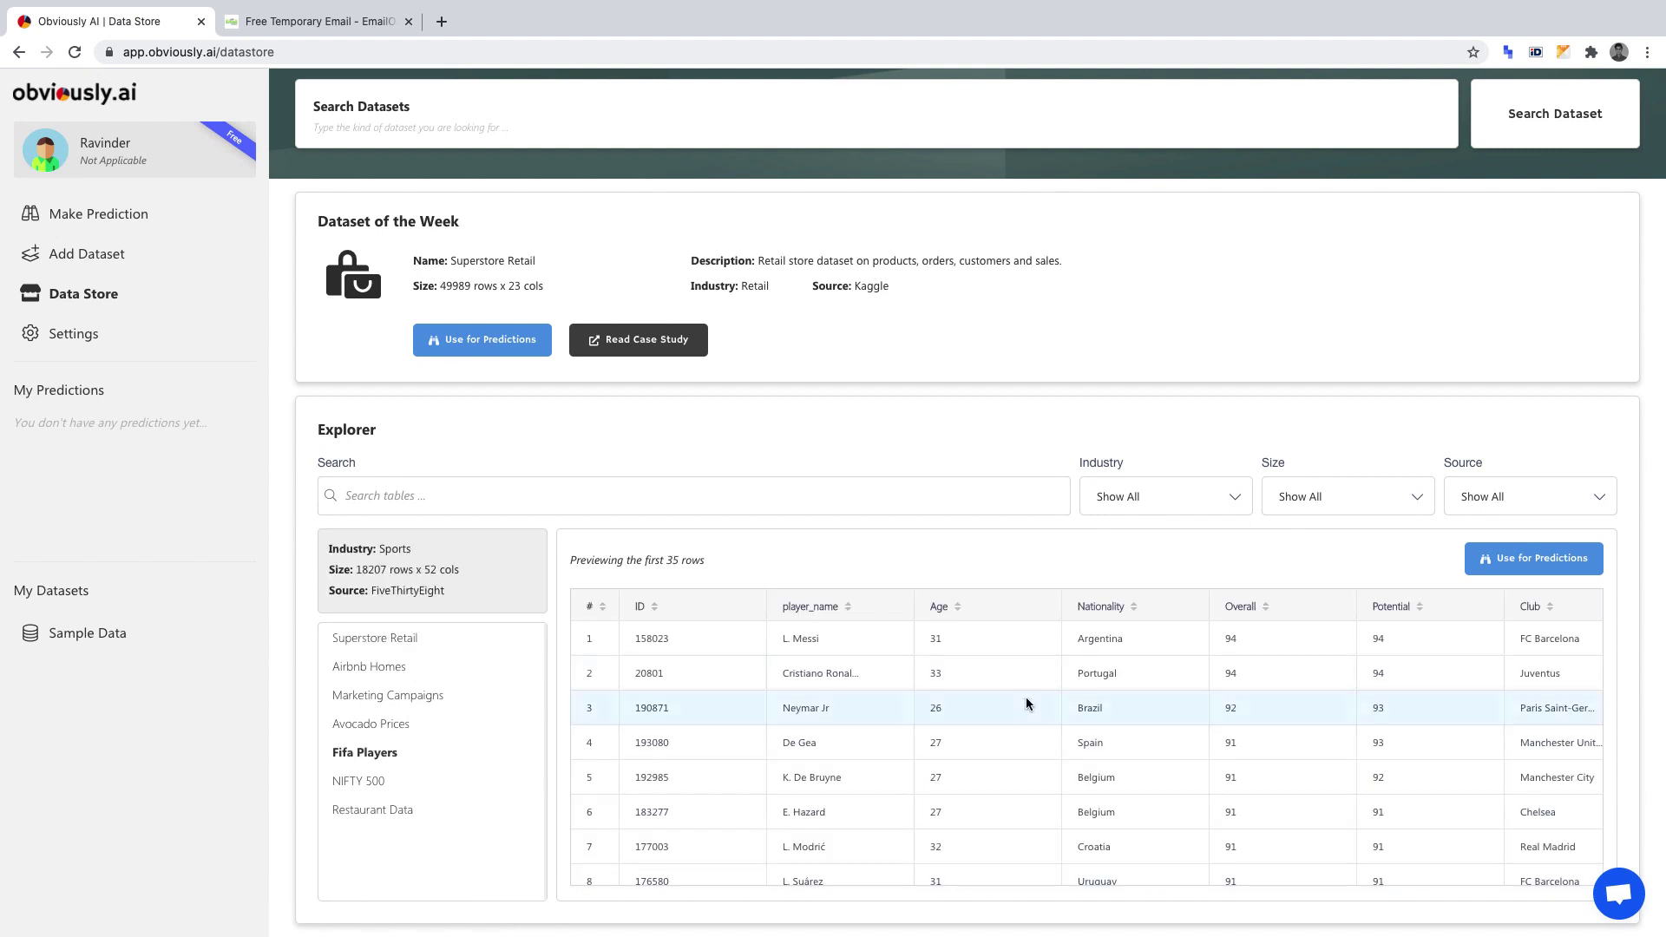
pyautogui.hscroll(5, 1027, 703)
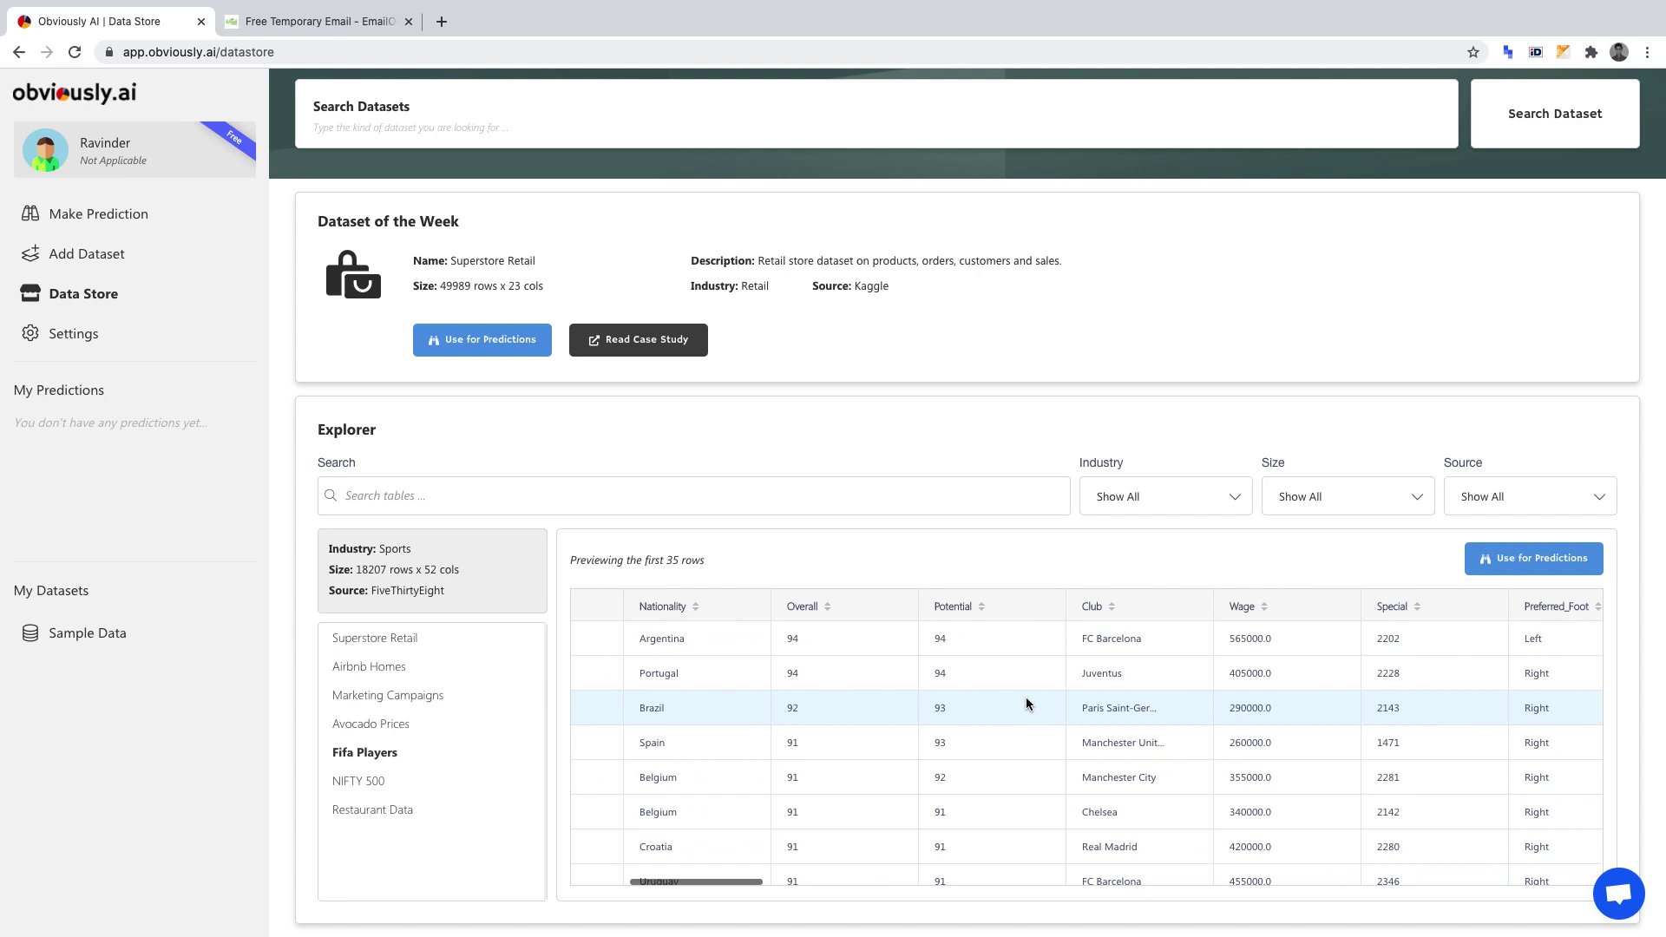
pyautogui.hscroll(2, 1026, 702)
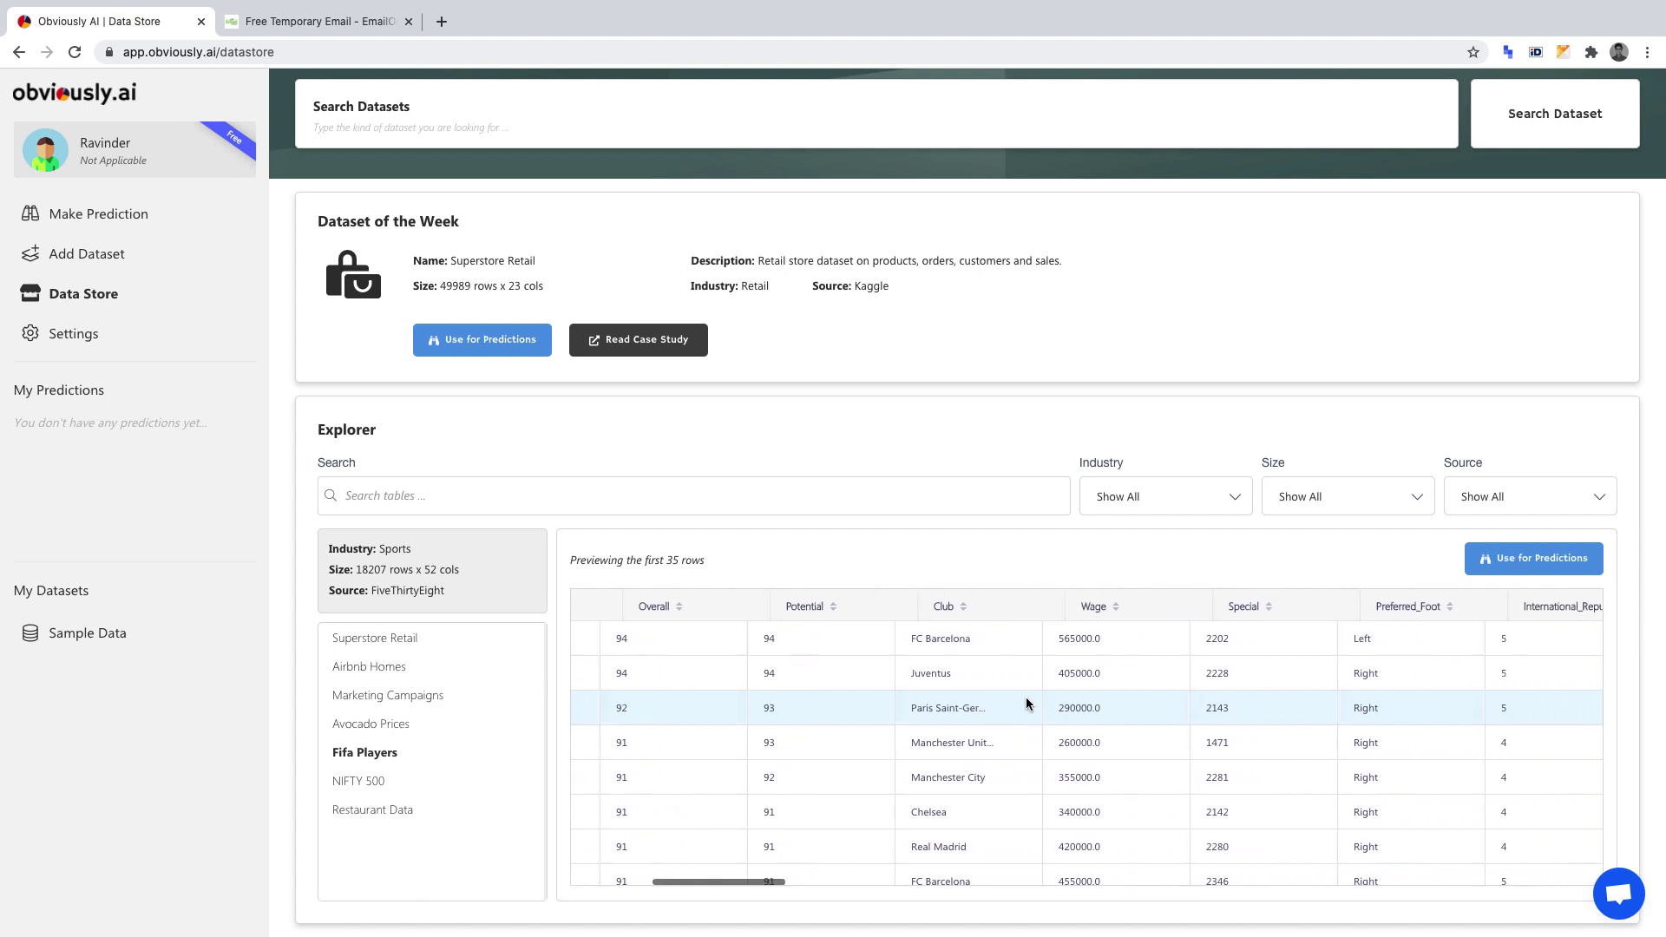
pyautogui.hscroll(4, 1026, 703)
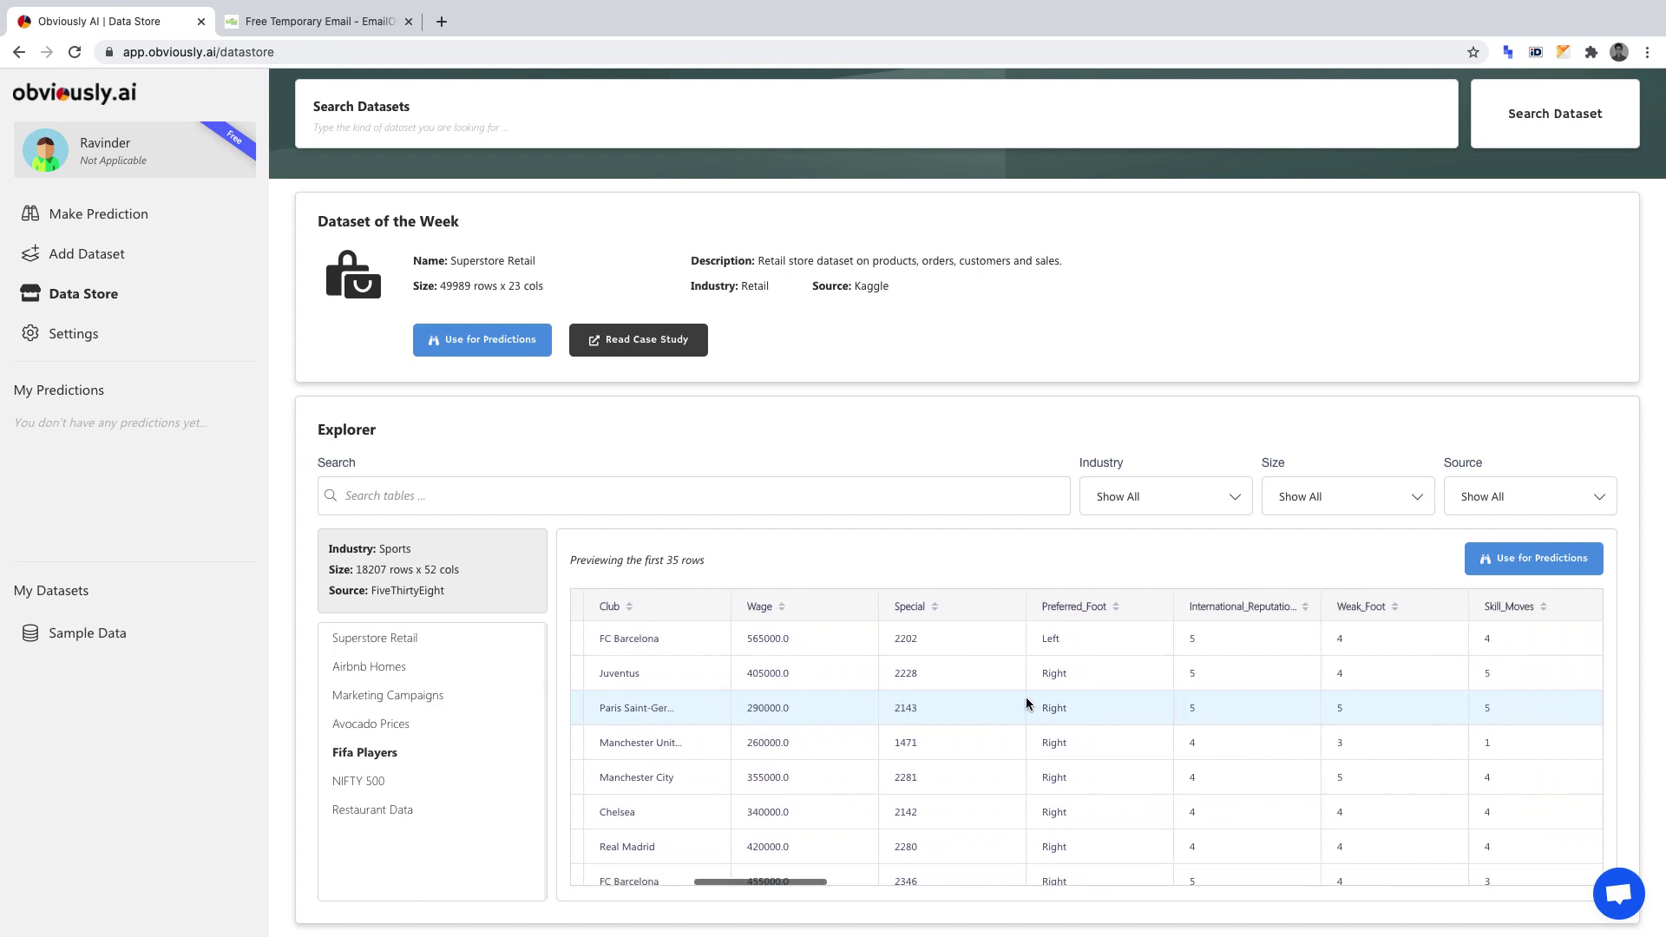
pyautogui.hscroll(3, 1026, 699)
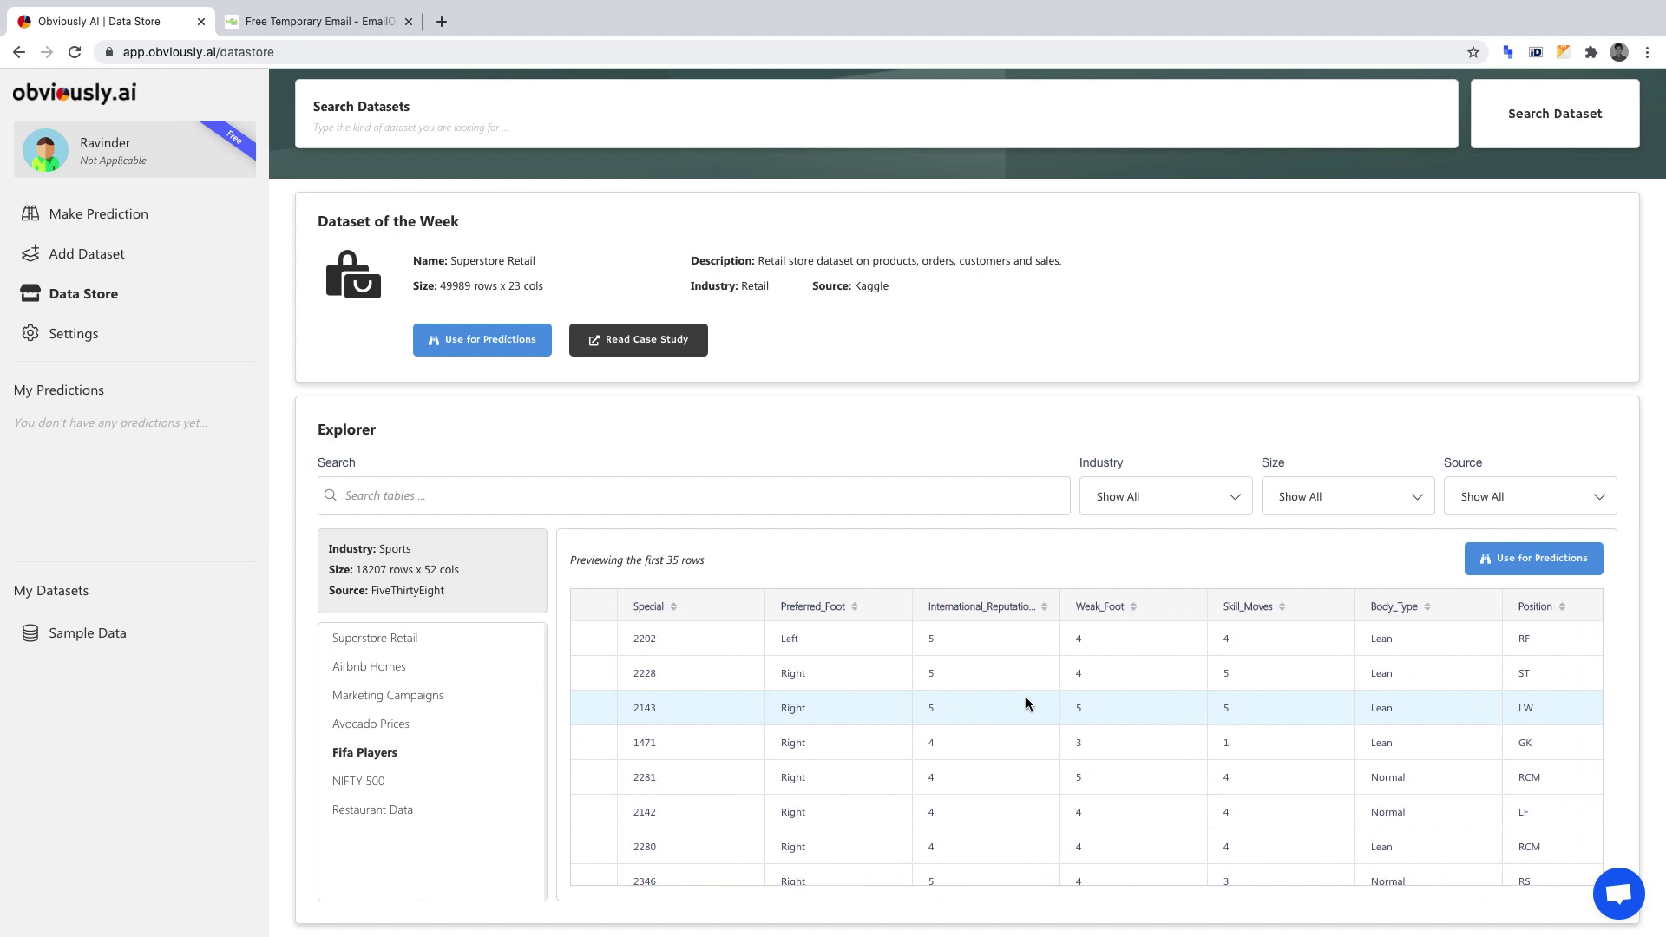
# Step: Use the Fifa Players dataset for a prediction with Potential as the target column
pyautogui.click(1506, 564)
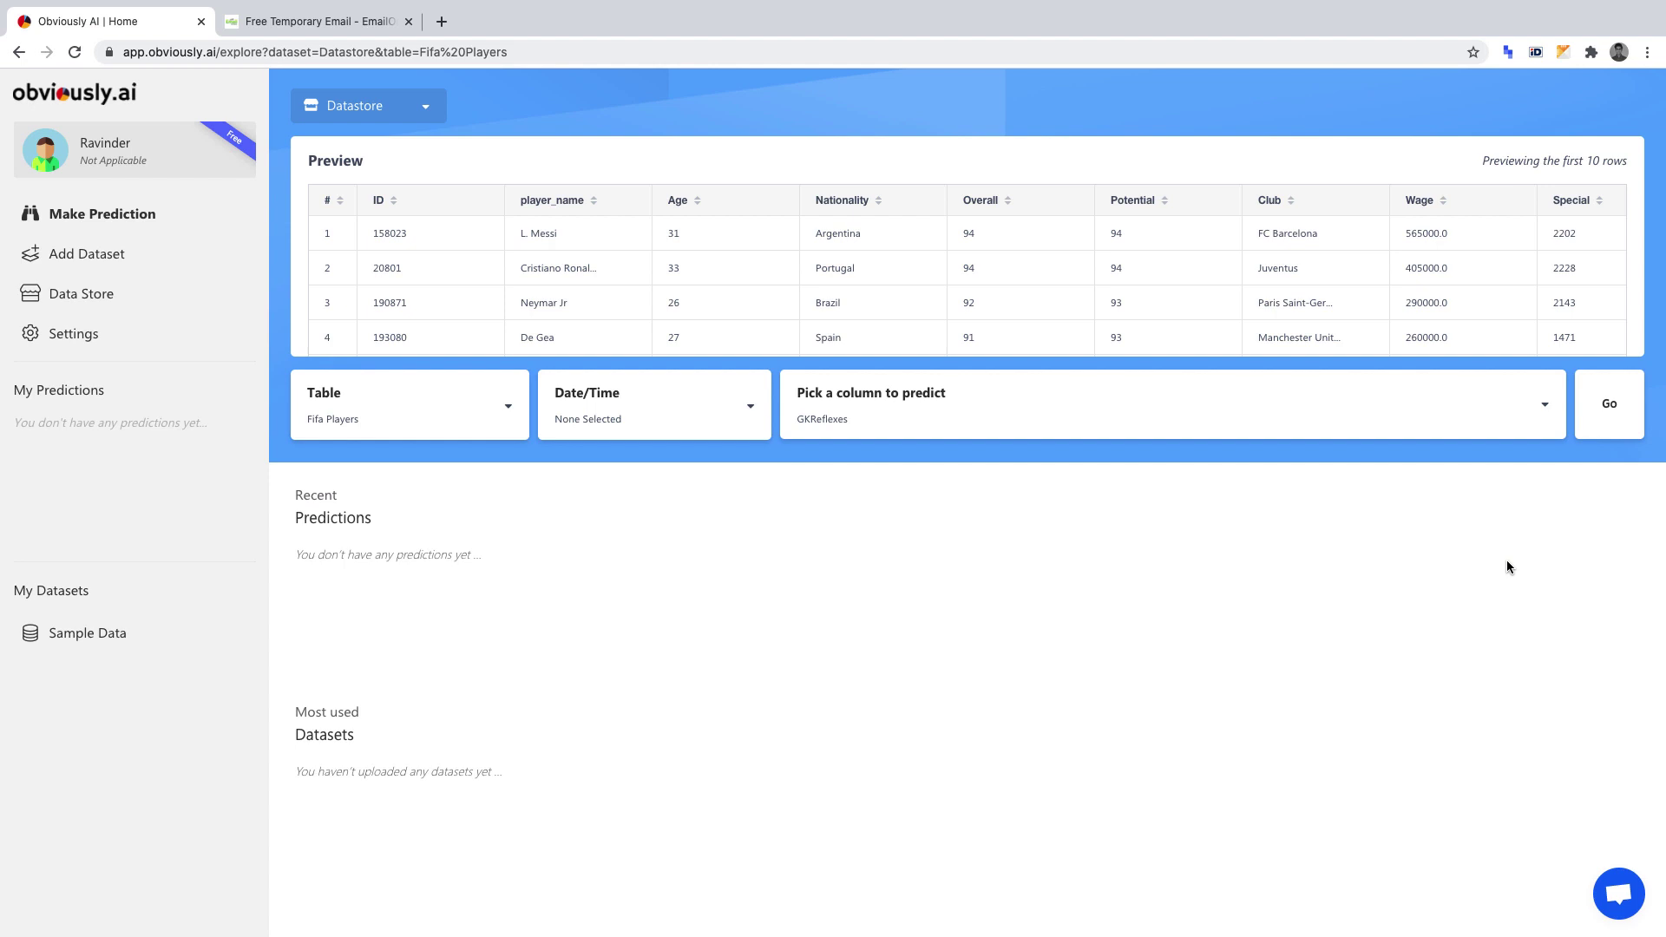
pyautogui.click(1092, 421)
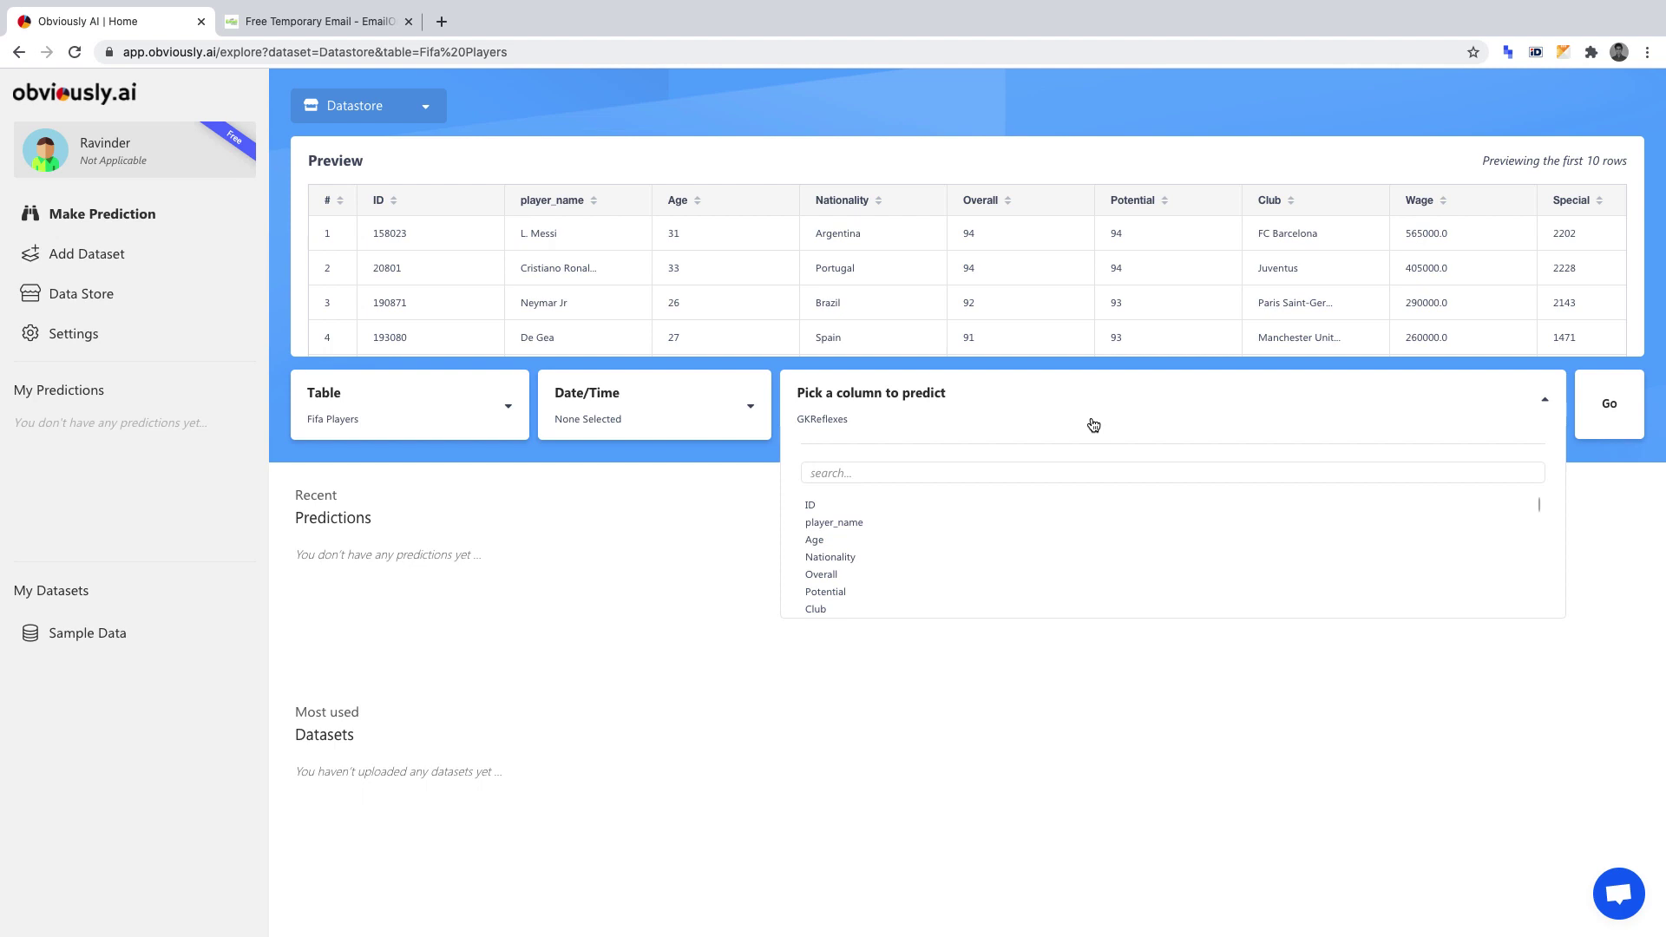
pyautogui.click(890, 598)
pyautogui.click(1606, 403)
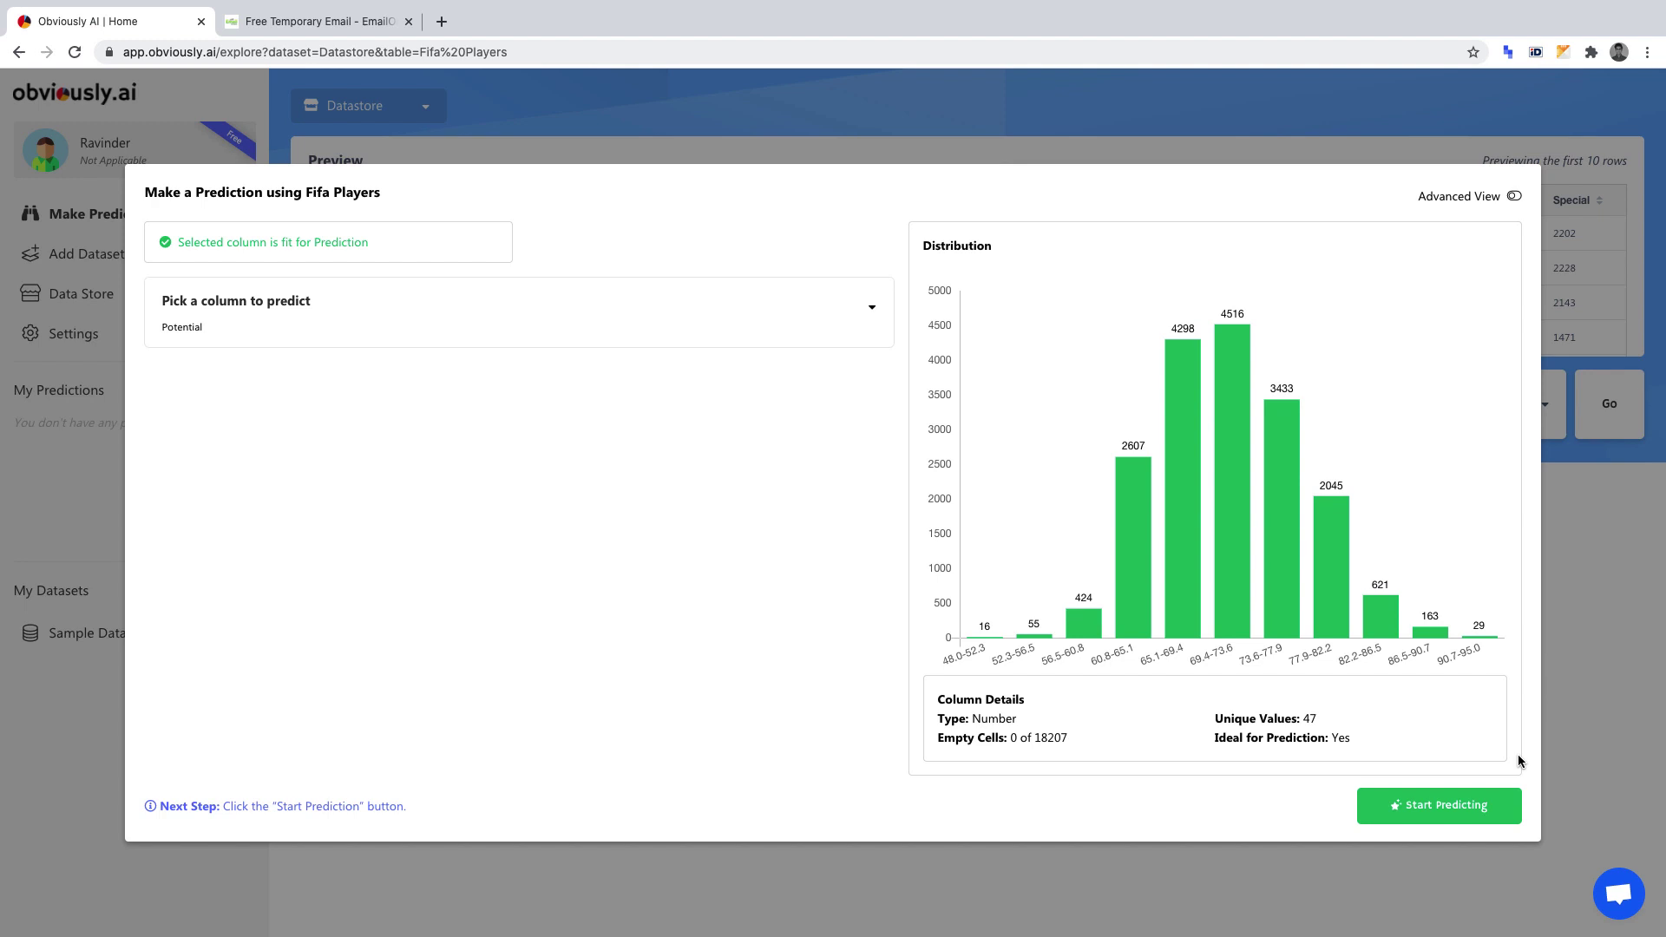
# Step: Build the Potential model and title the report 'FIFA Players Report (Potential)'
pyautogui.click(1464, 801)
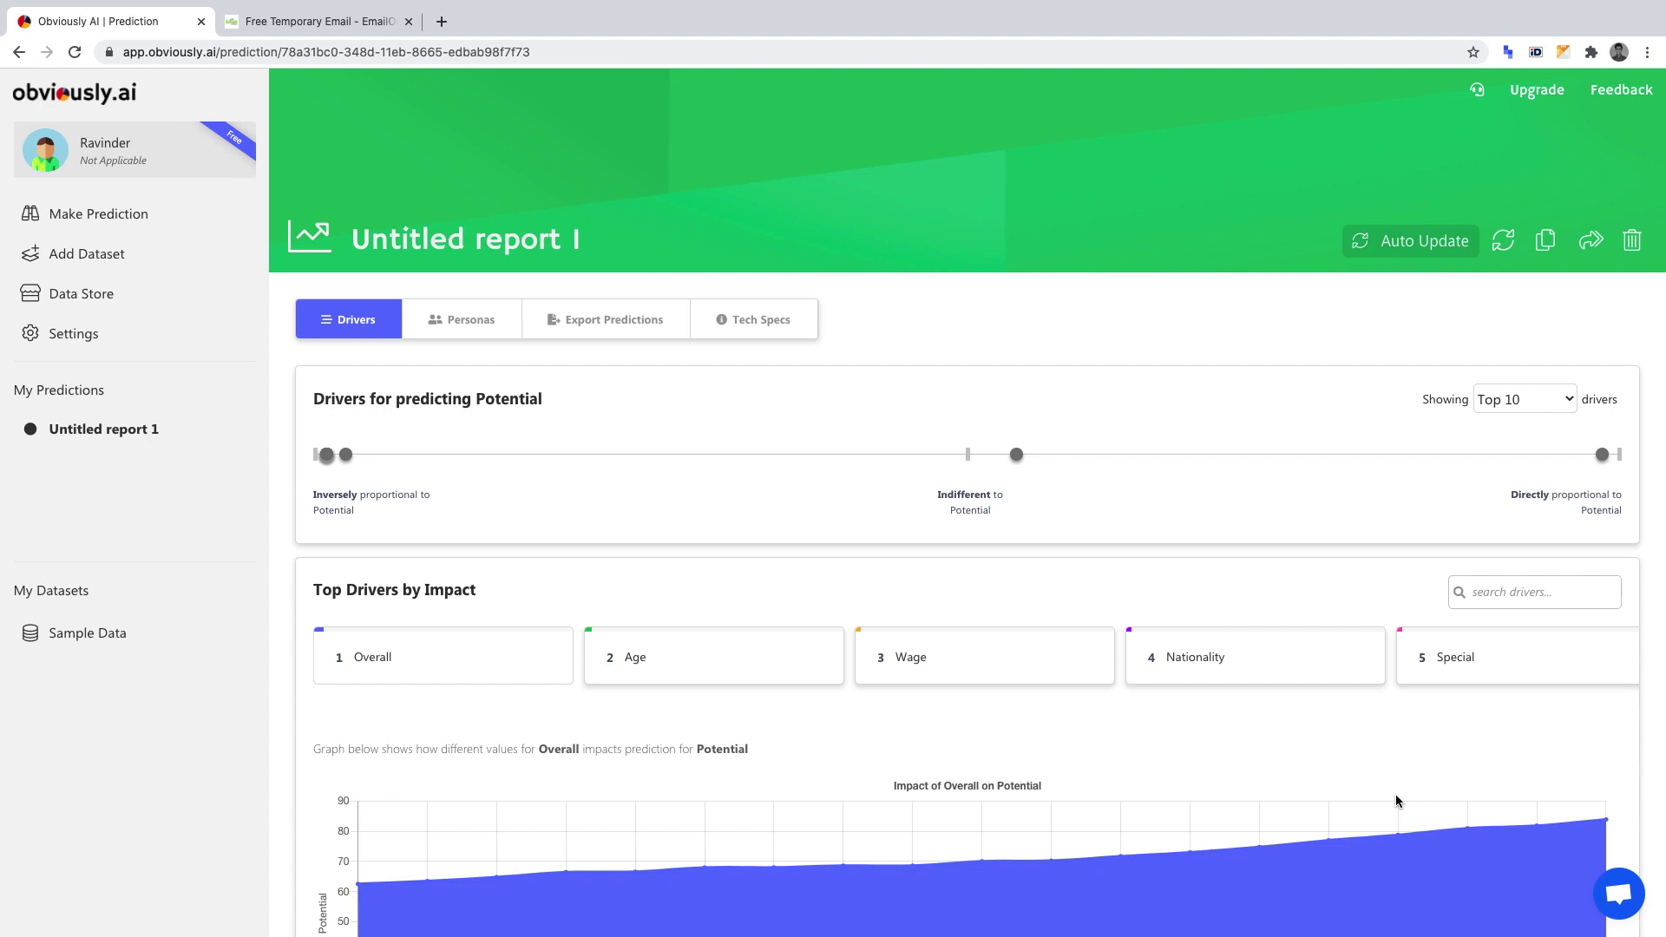
pyautogui.click(485, 252)
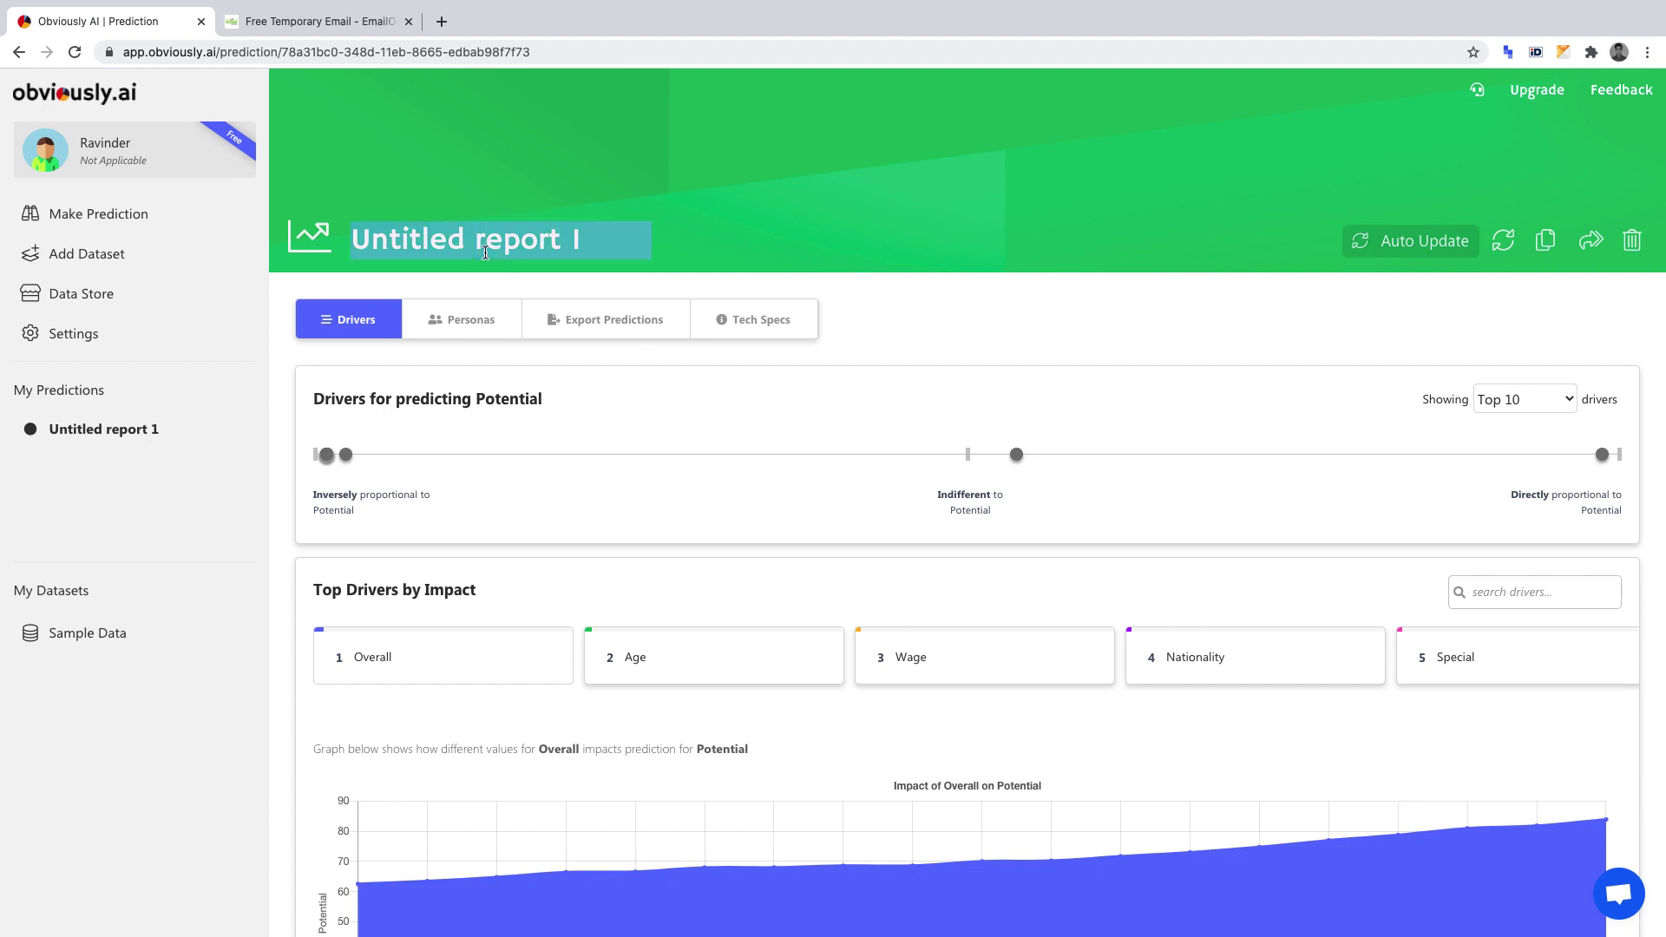
pyautogui.write('FI')
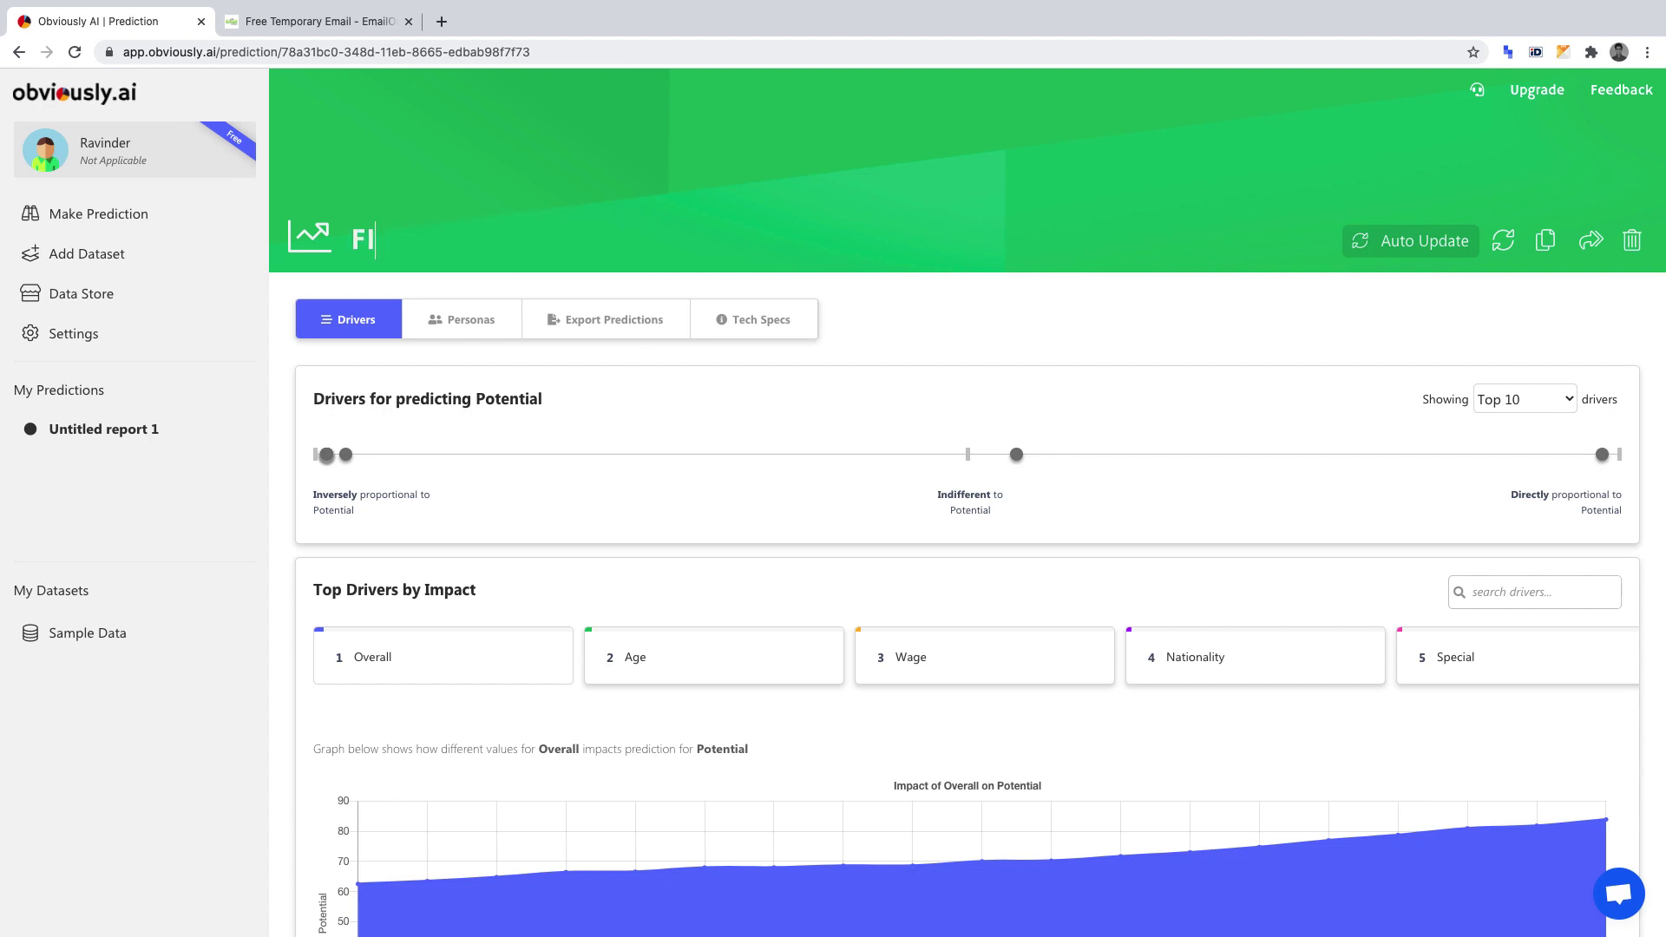
pyautogui.write('FA Playe')
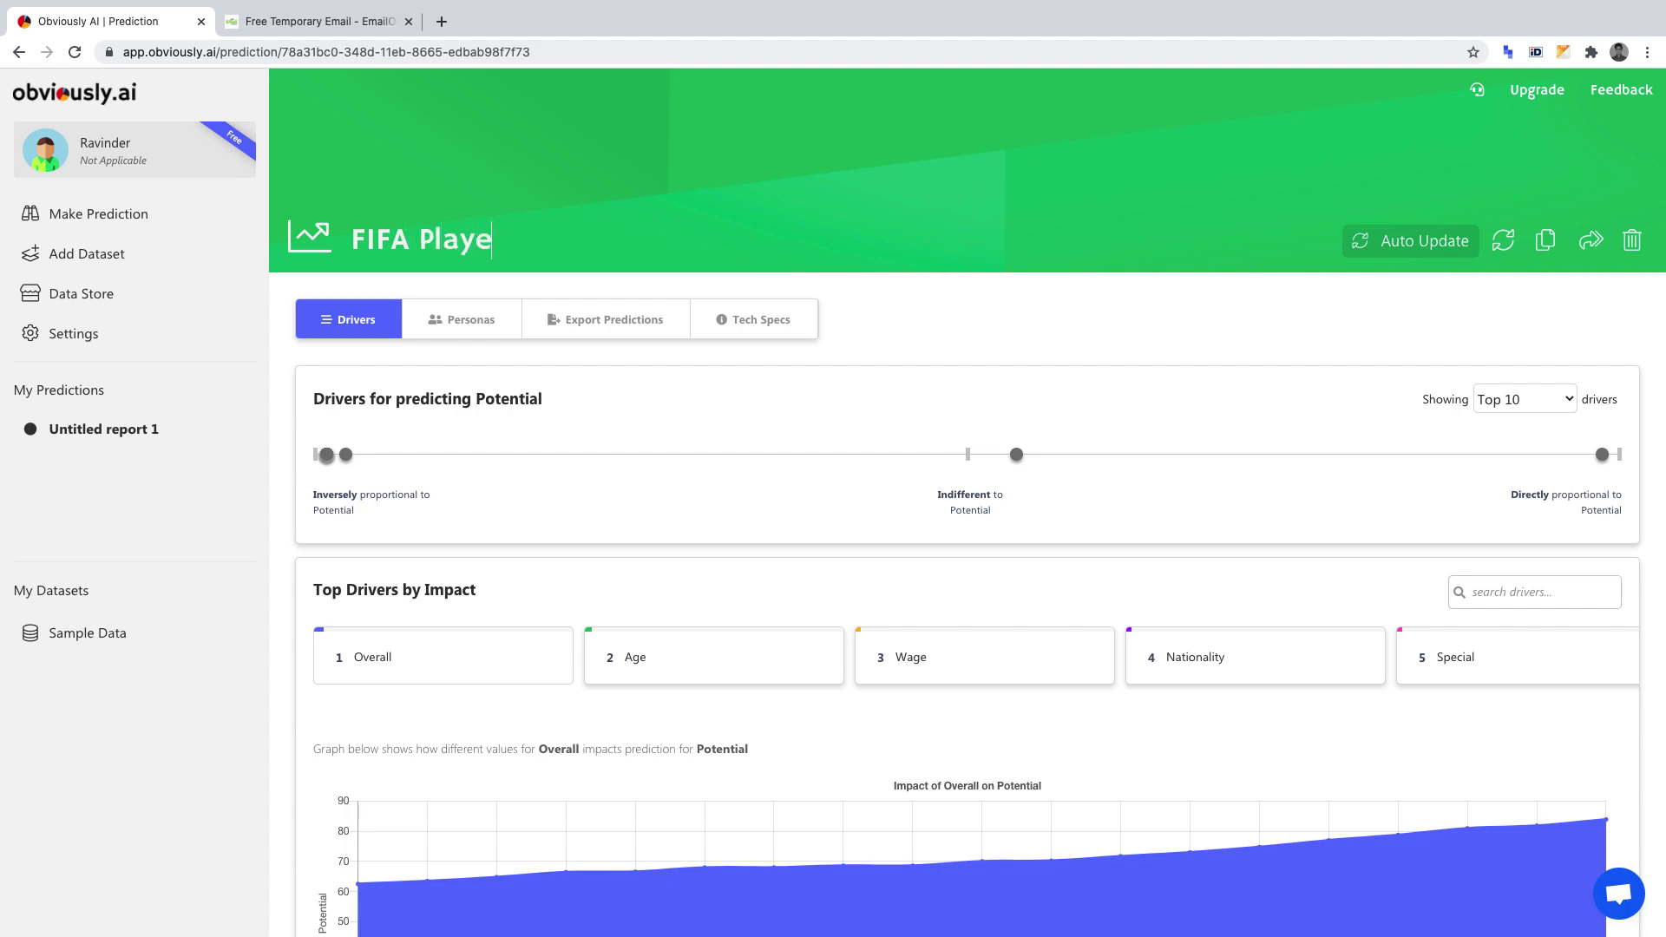
pyautogui.write('rs Repor')
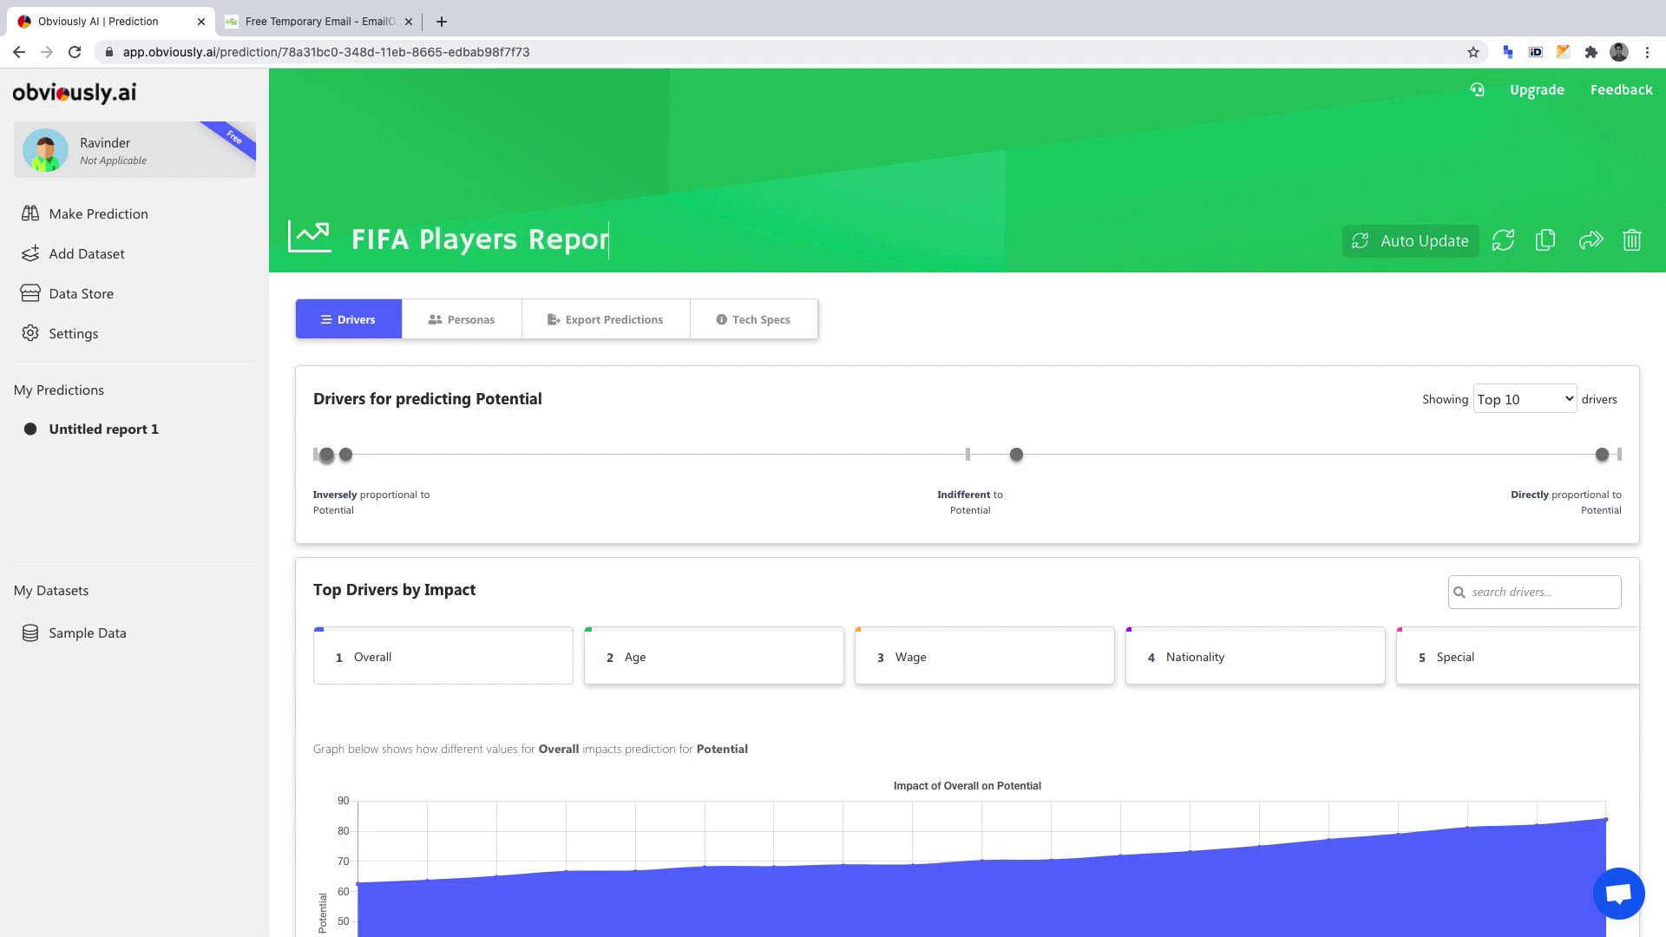
pyautogui.write('t (Potenti)')
pyautogui.press('Left')
pyautogui.write('Potential')
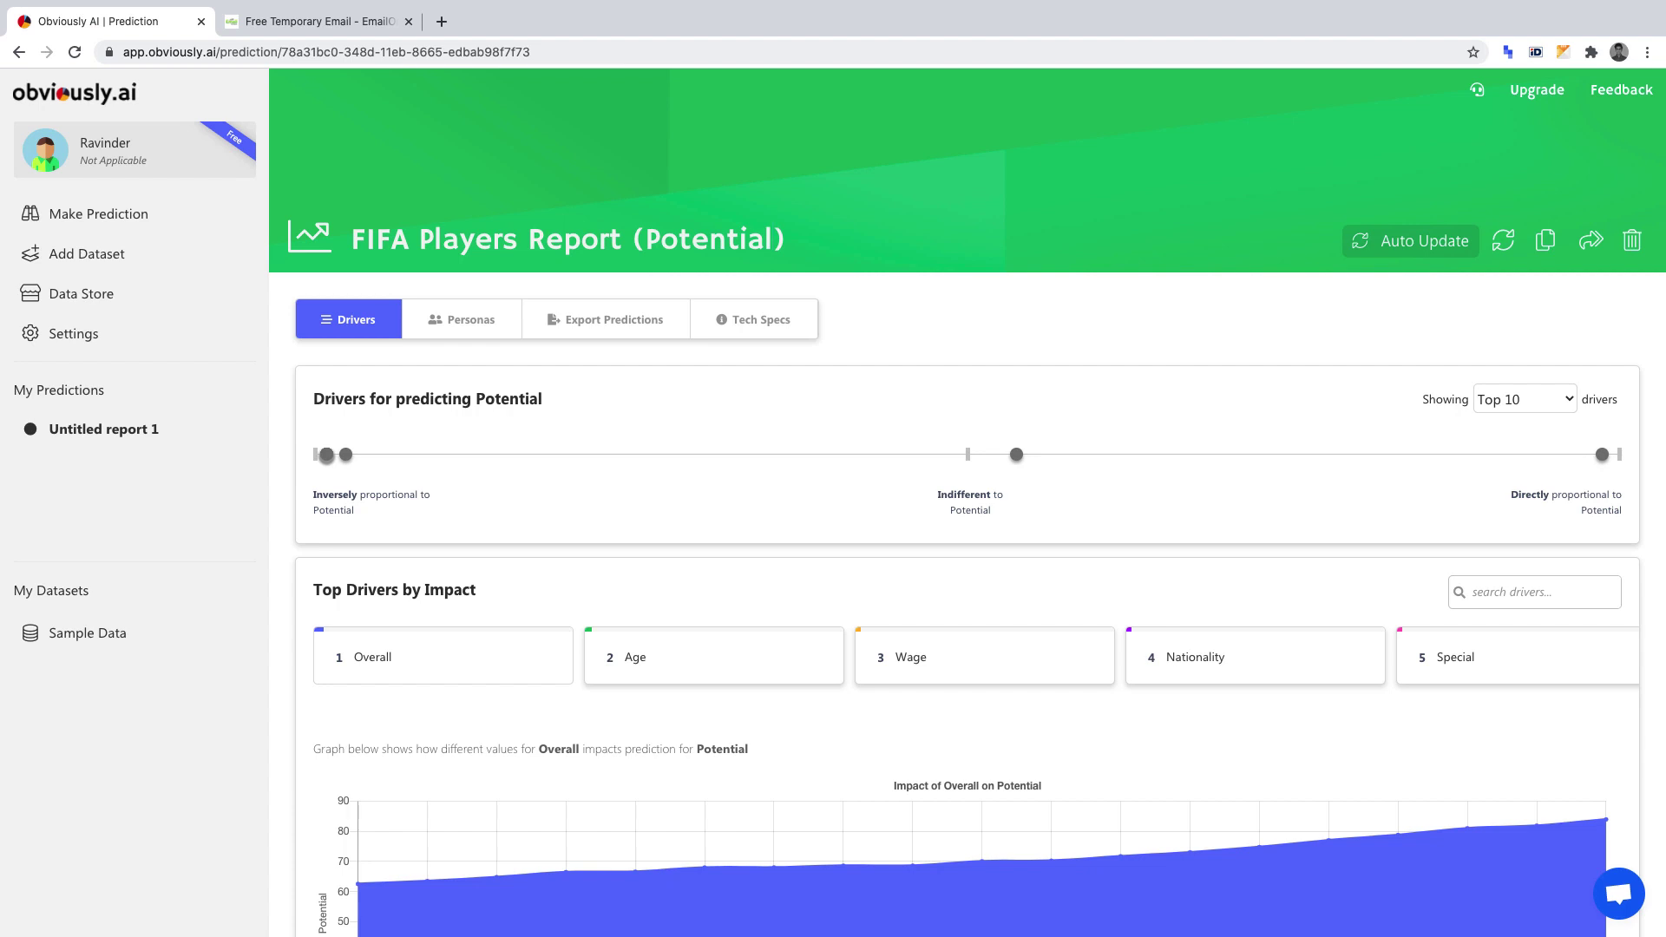
# Step: Save the new report name and inspect the driver dots along the proportionality scale
pyautogui.click(354, 314)
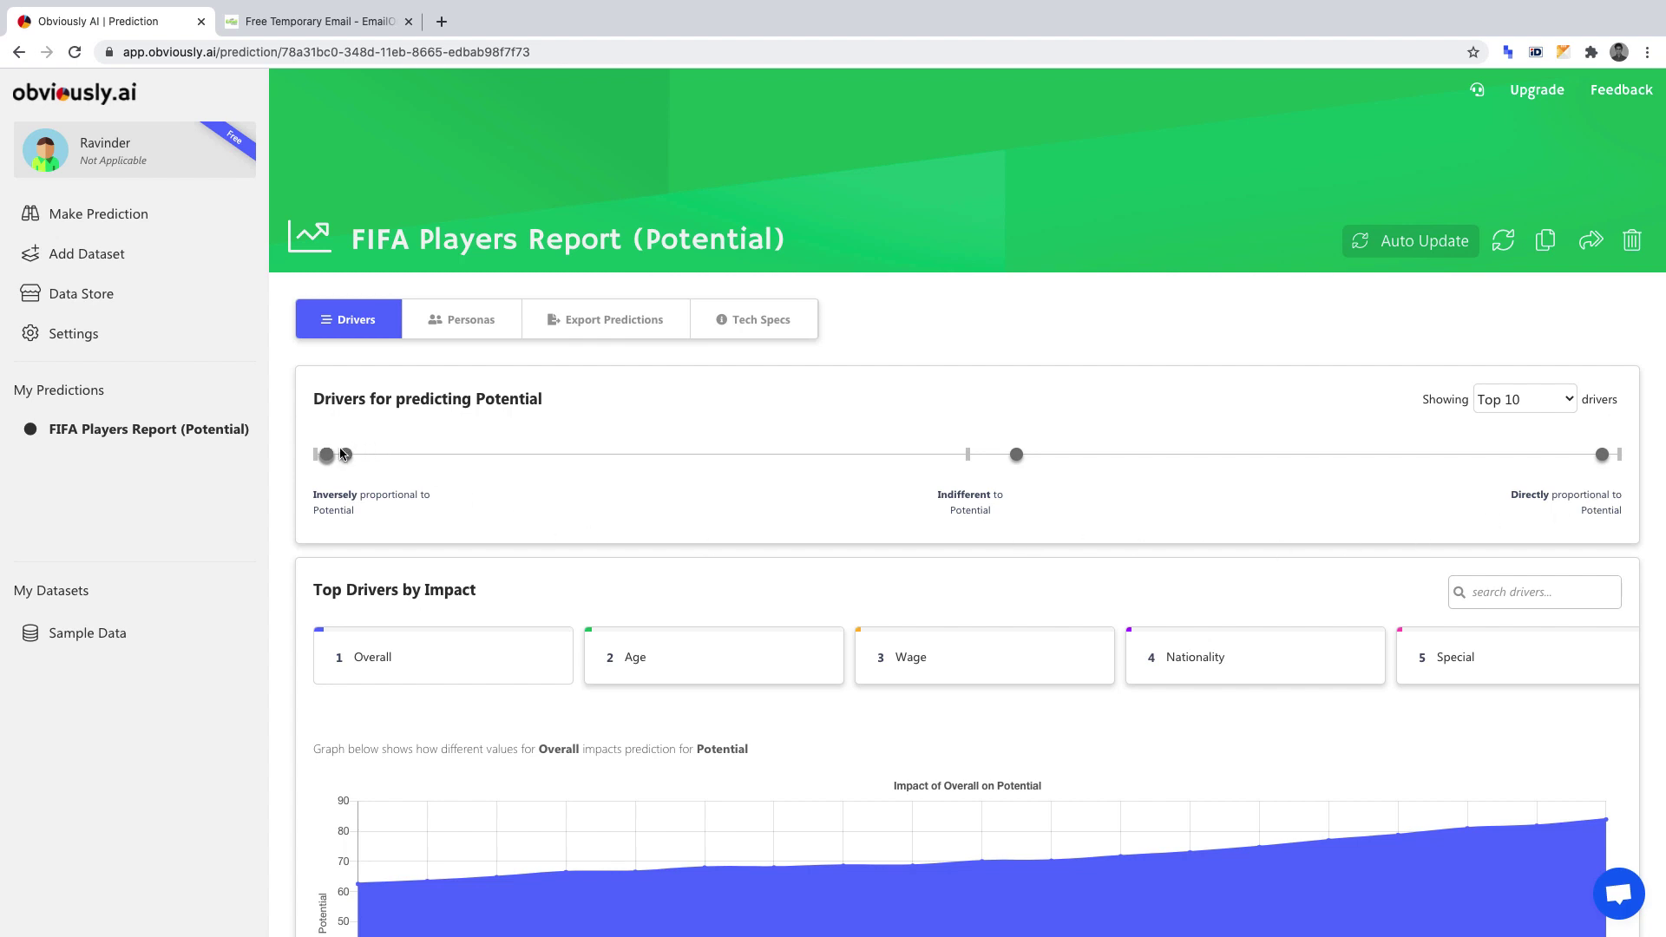
pyautogui.moveTo(346, 460)
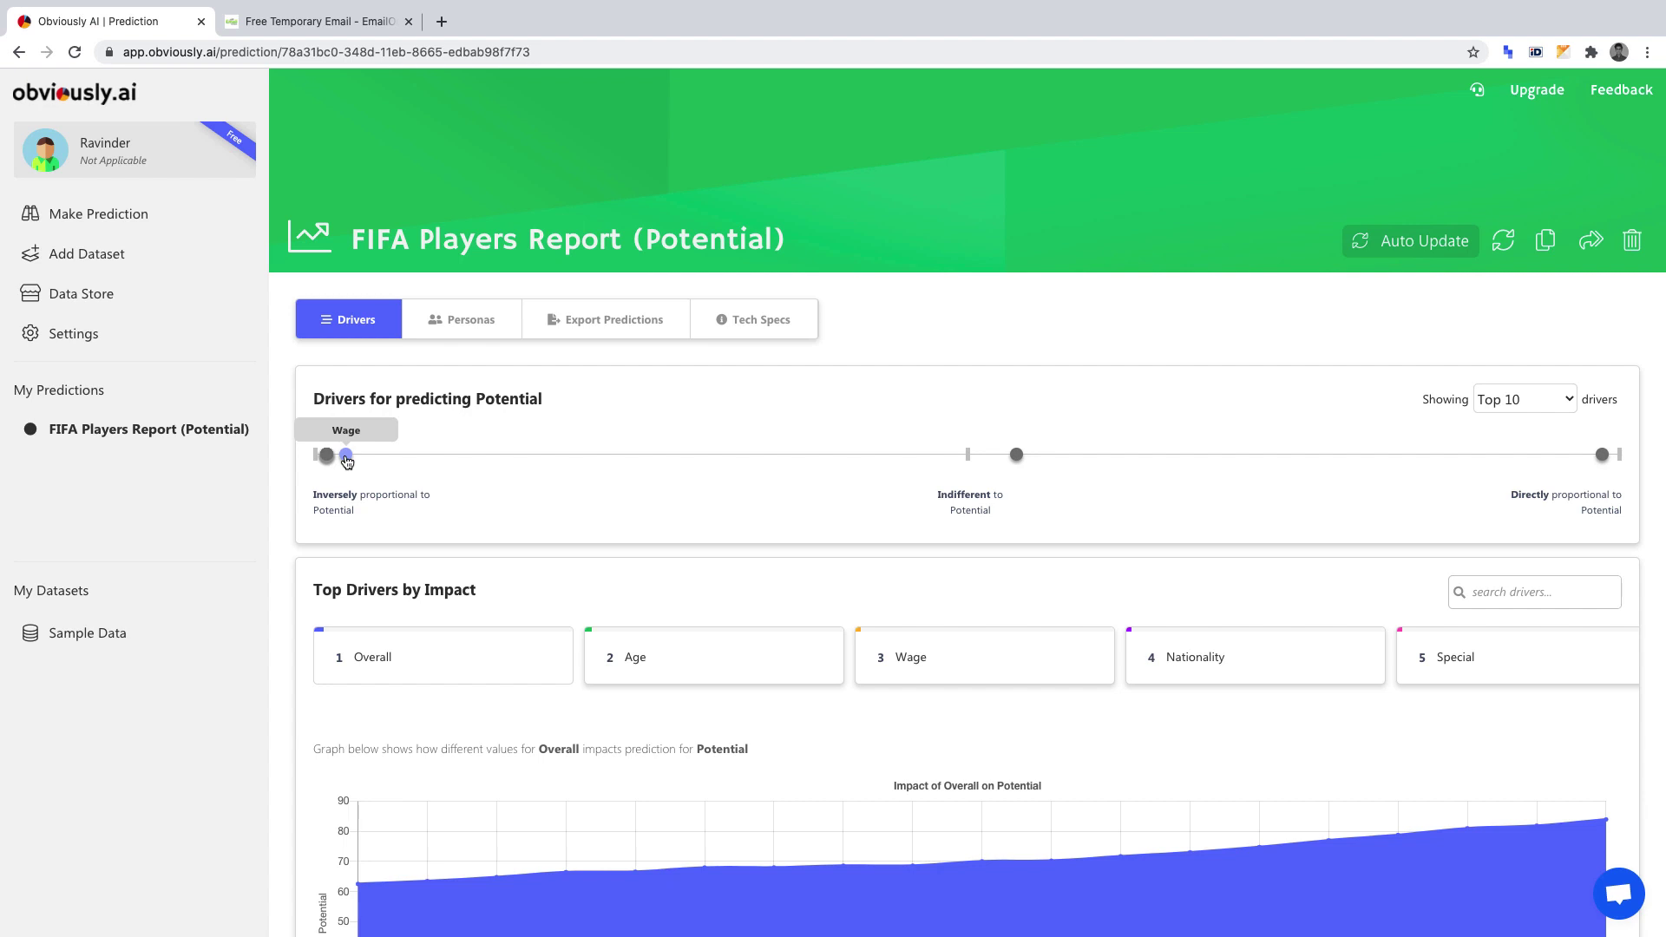
pyautogui.moveTo(1606, 463)
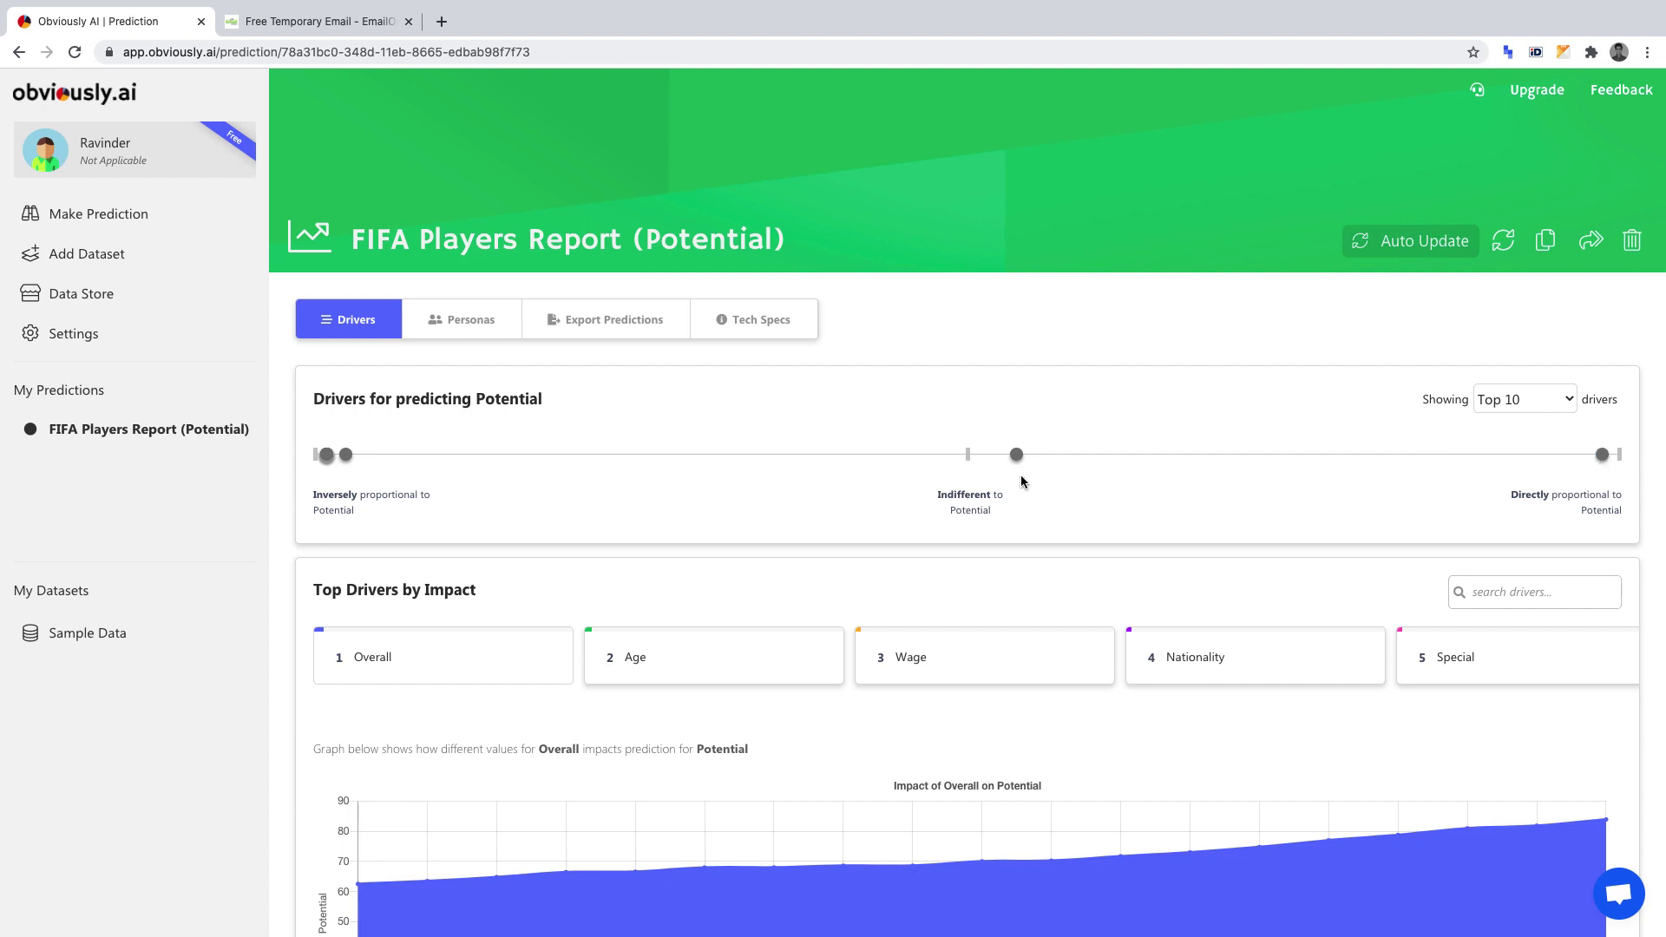
pyautogui.moveTo(1022, 461)
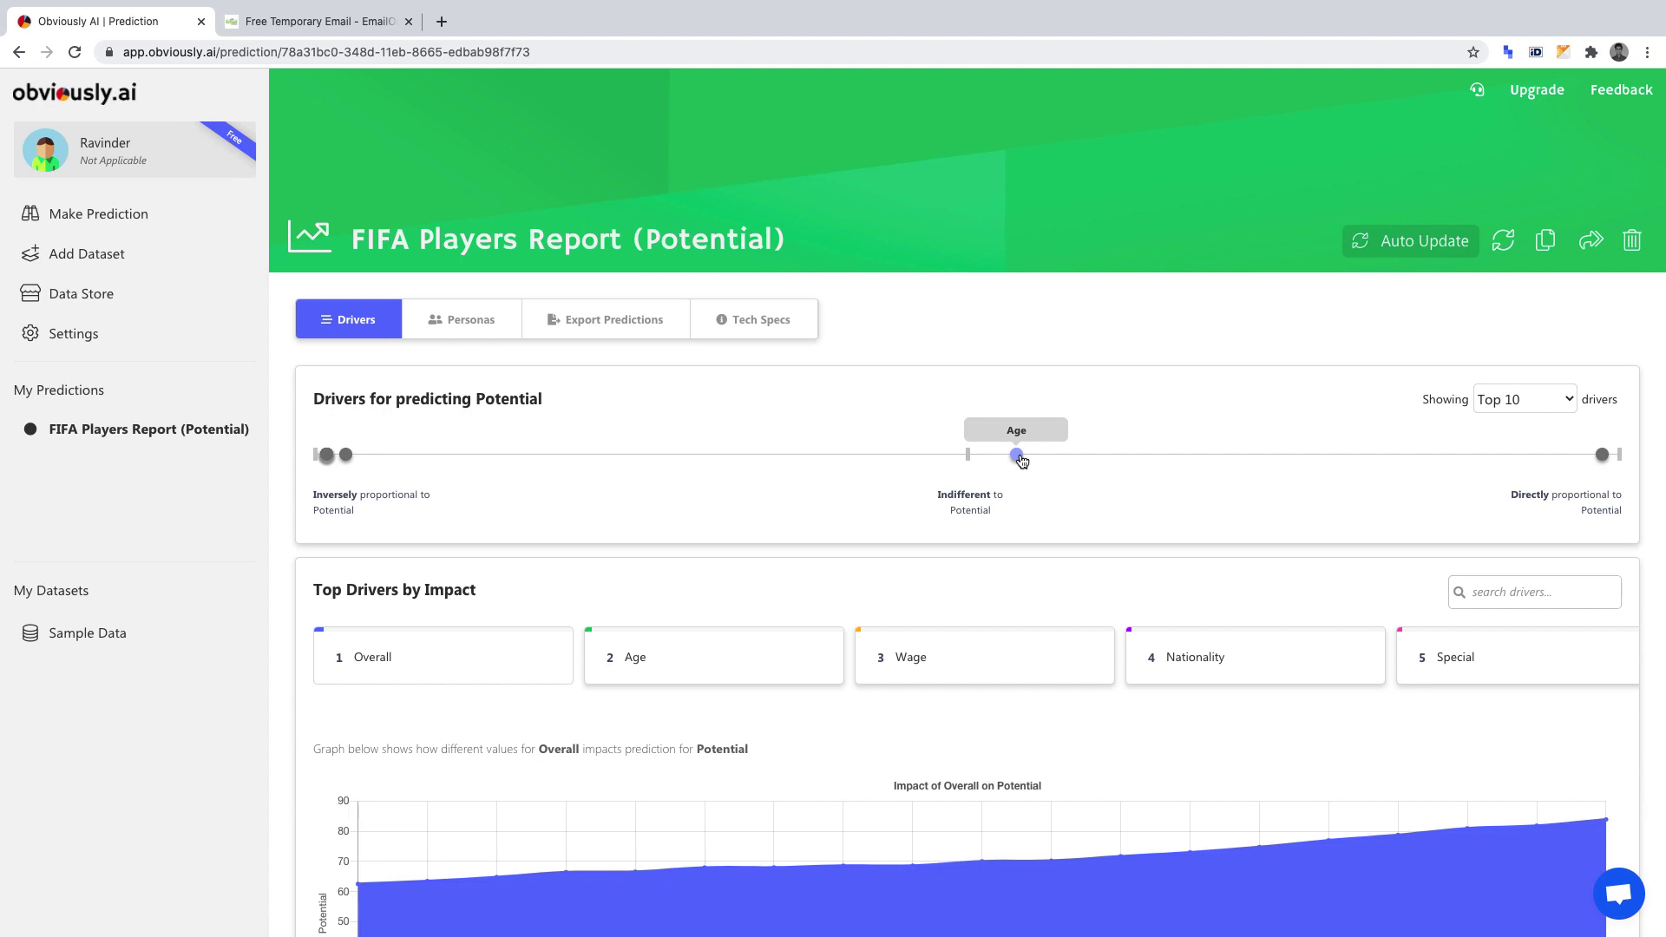
# Step: Show the impact charts for Age and then Preferred_Foot
pyautogui.scroll(-5, 1022, 461)
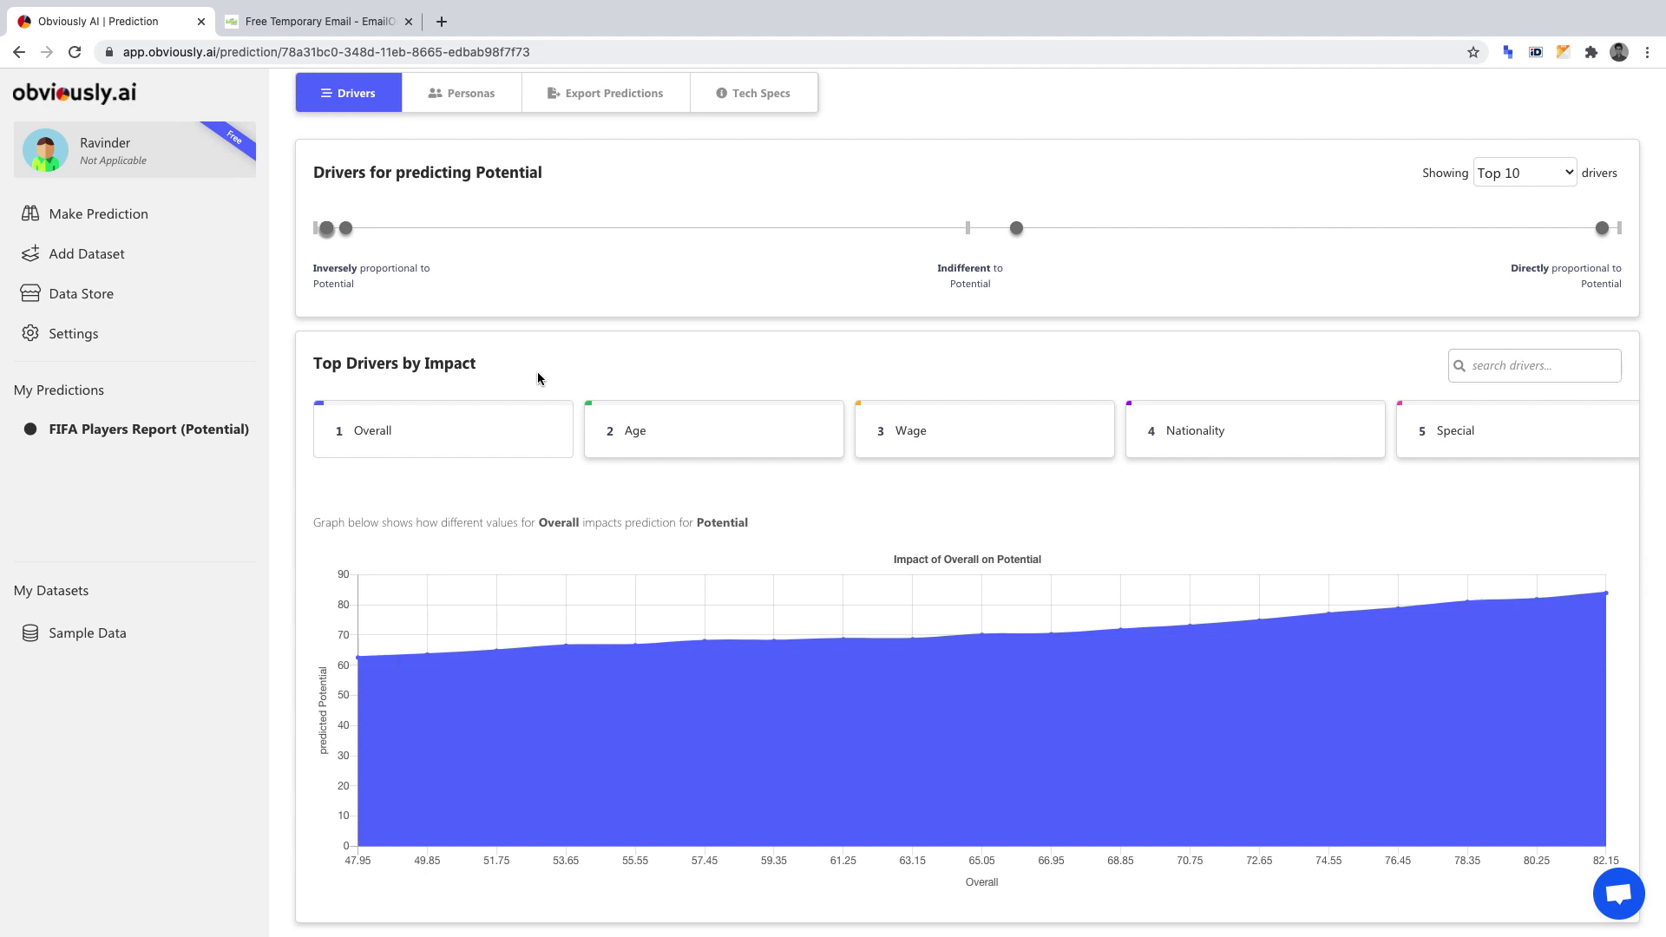
pyautogui.click(656, 436)
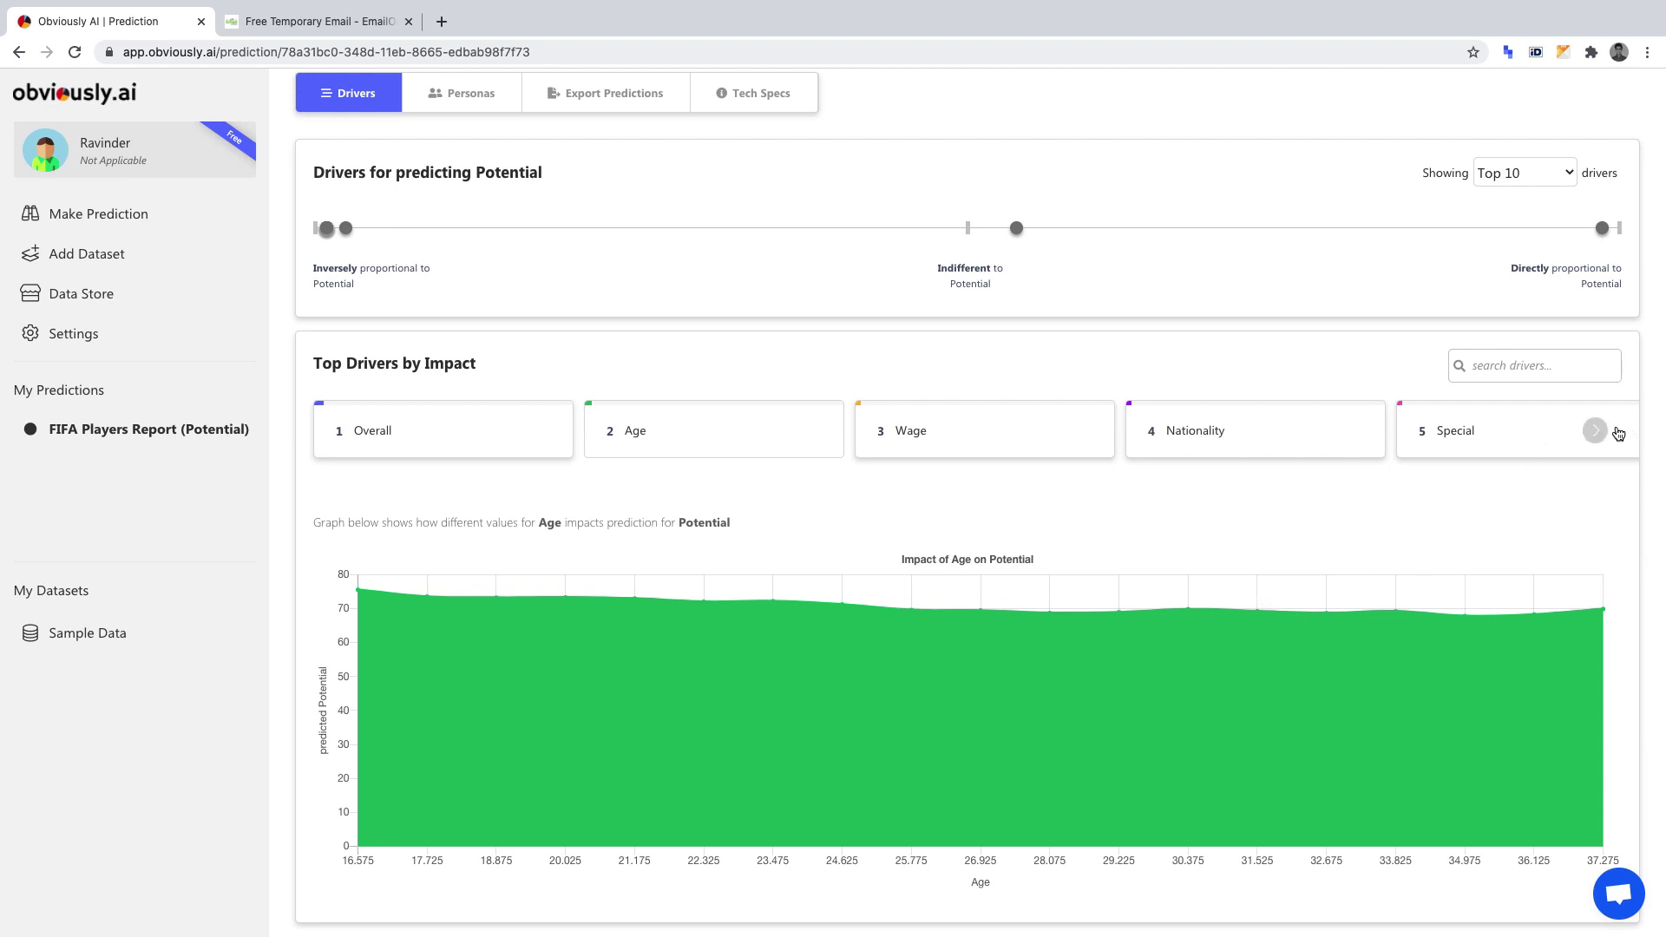
pyautogui.click(1595, 431)
pyautogui.click(1594, 431)
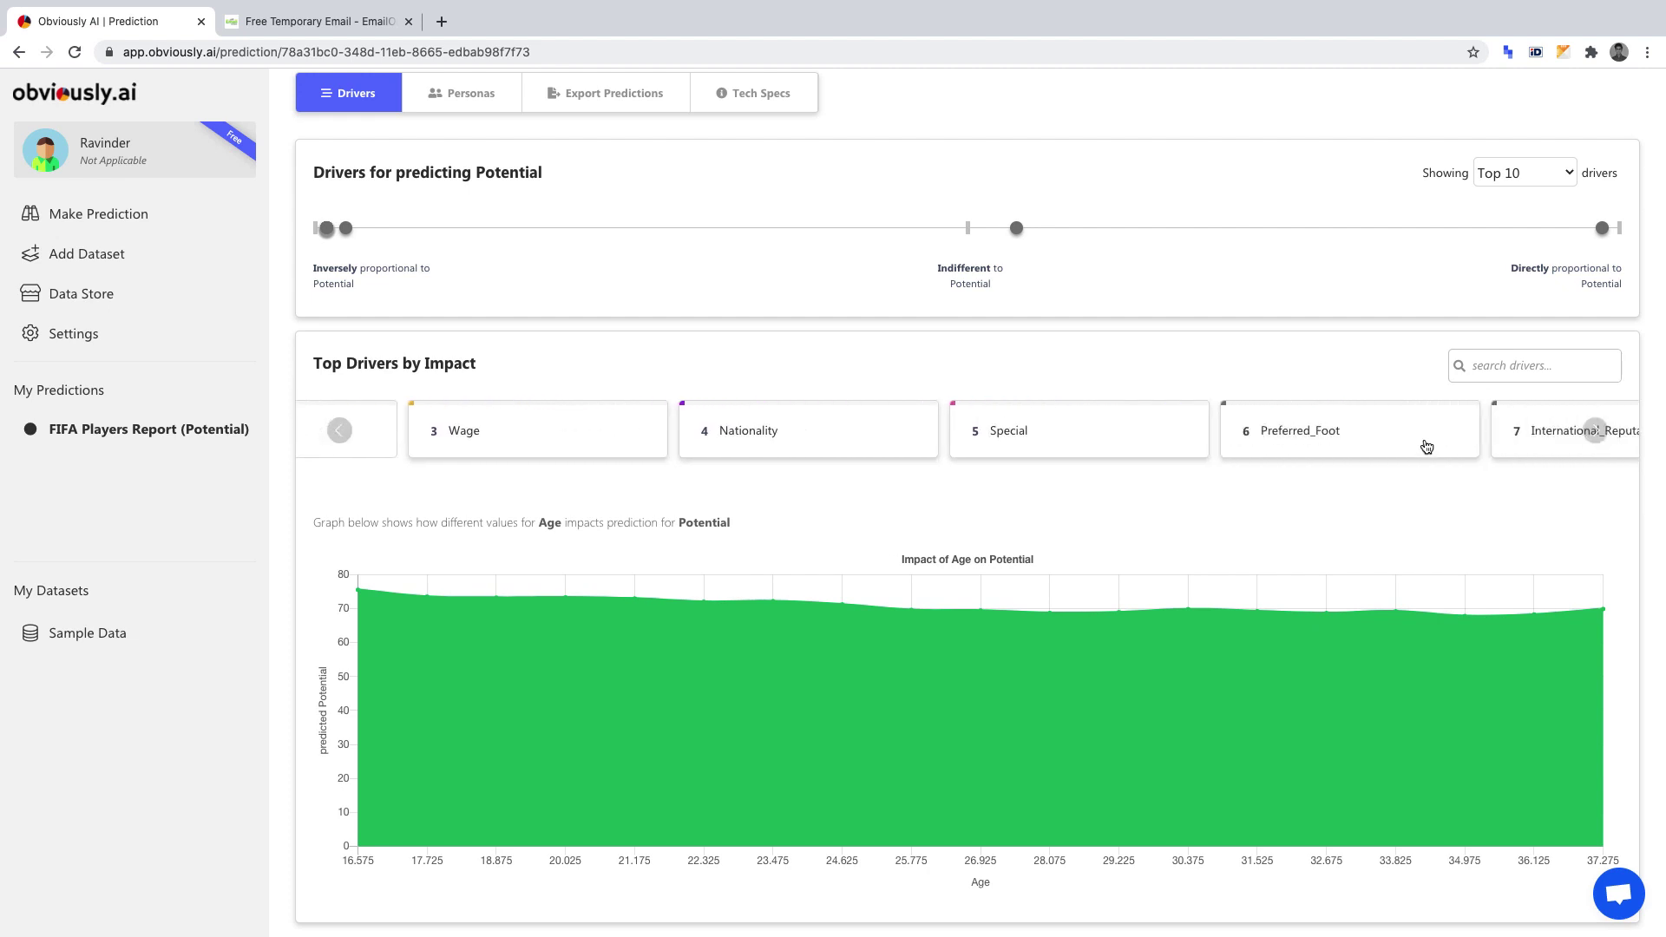
pyautogui.click(1326, 444)
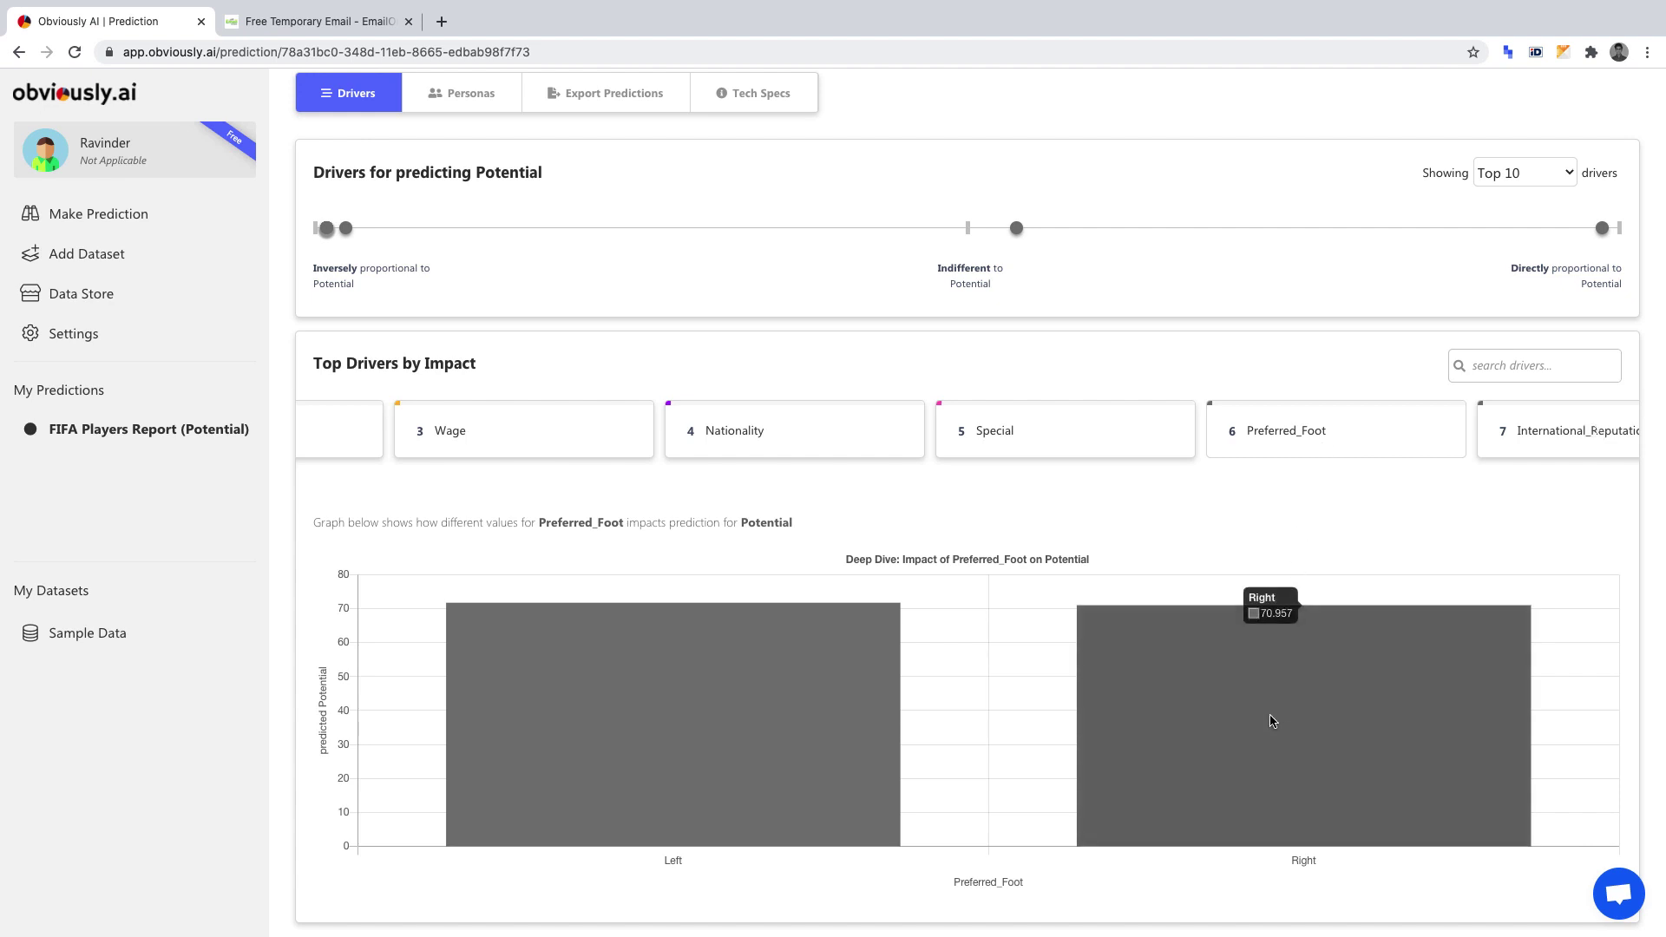
pyautogui.moveTo(771, 690)
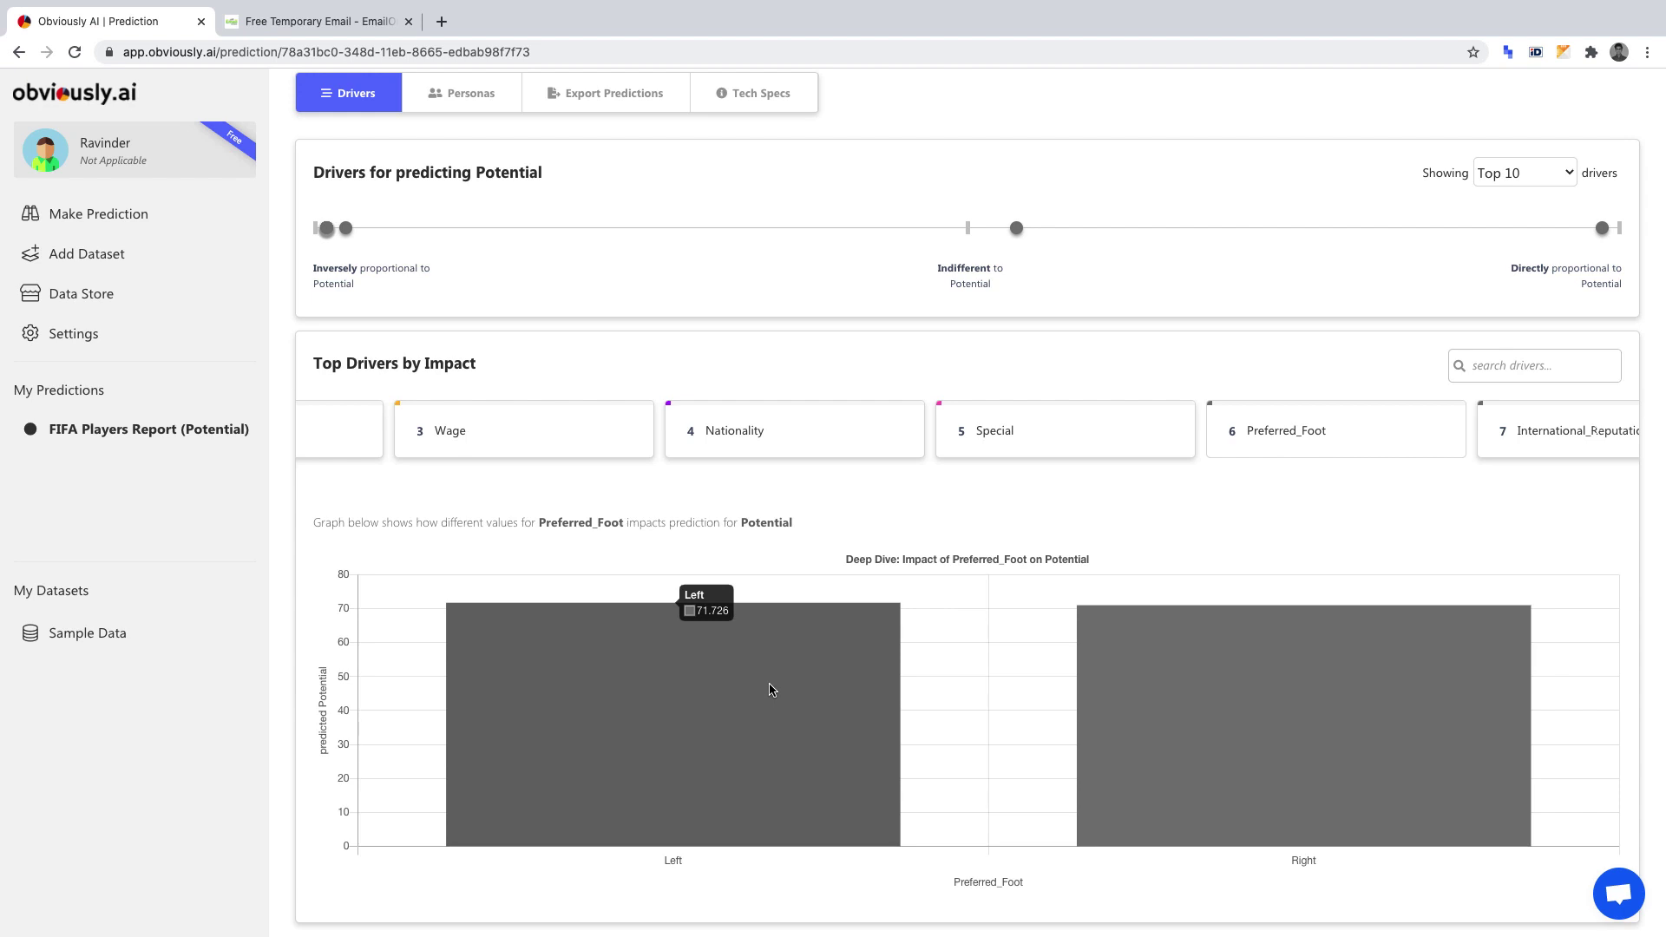
# Step: Page further down the driver ranking and show the Skill_Moves impact chart
pyautogui.click(1593, 430)
pyautogui.click(1593, 431)
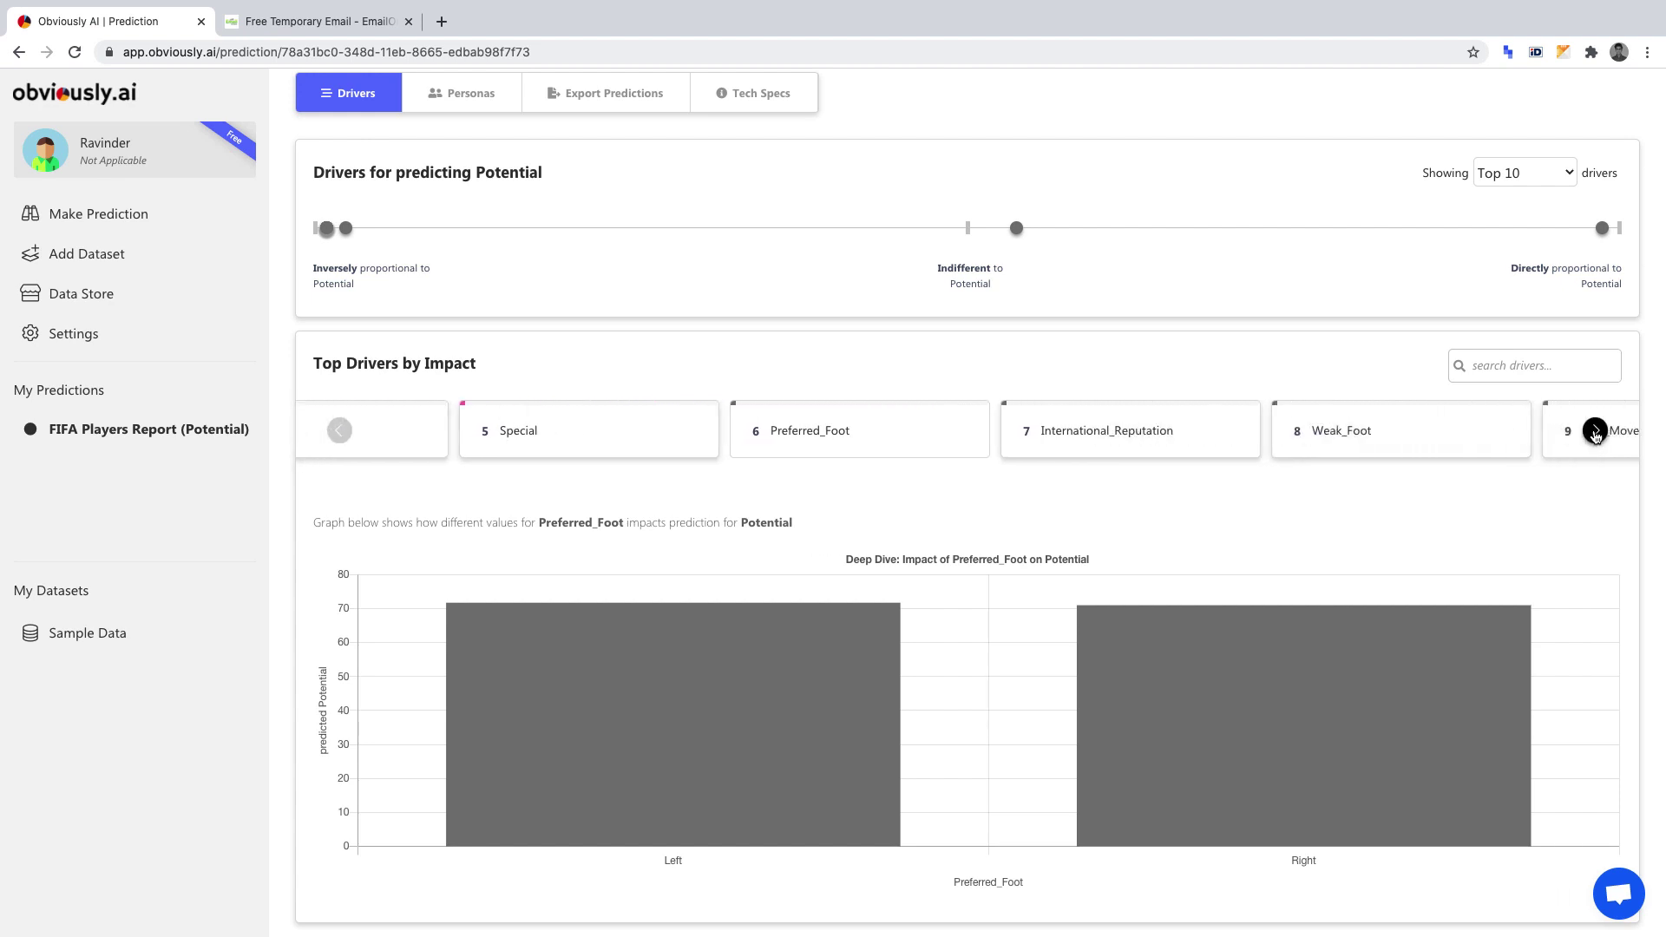
pyautogui.click(1593, 430)
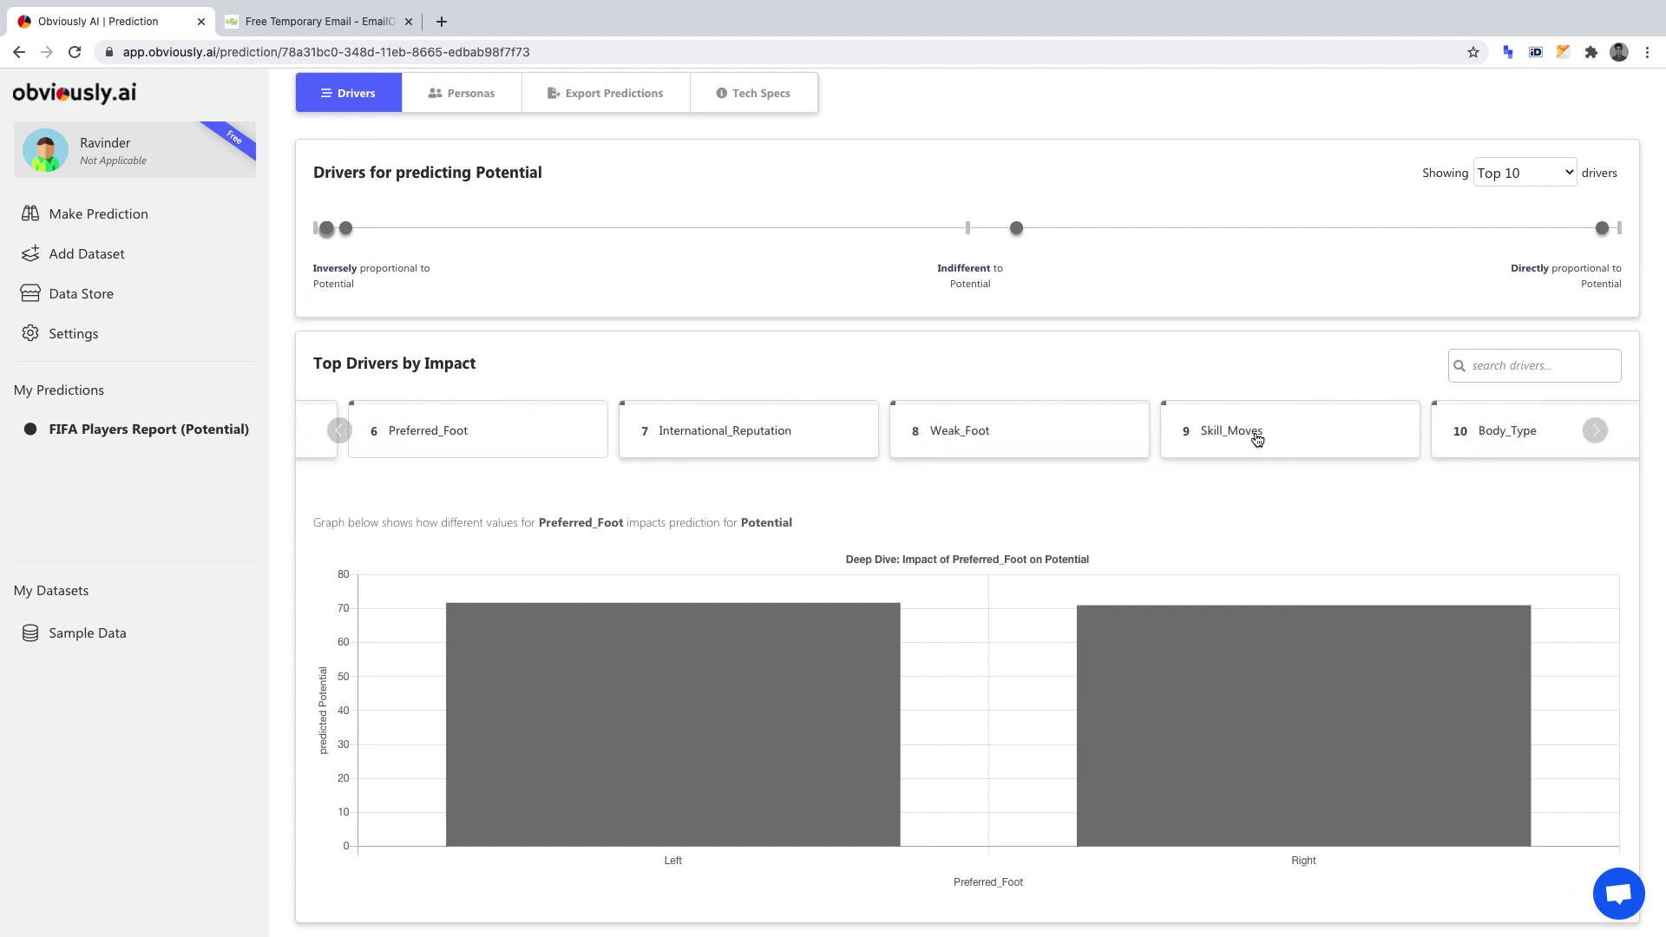
pyautogui.click(1256, 438)
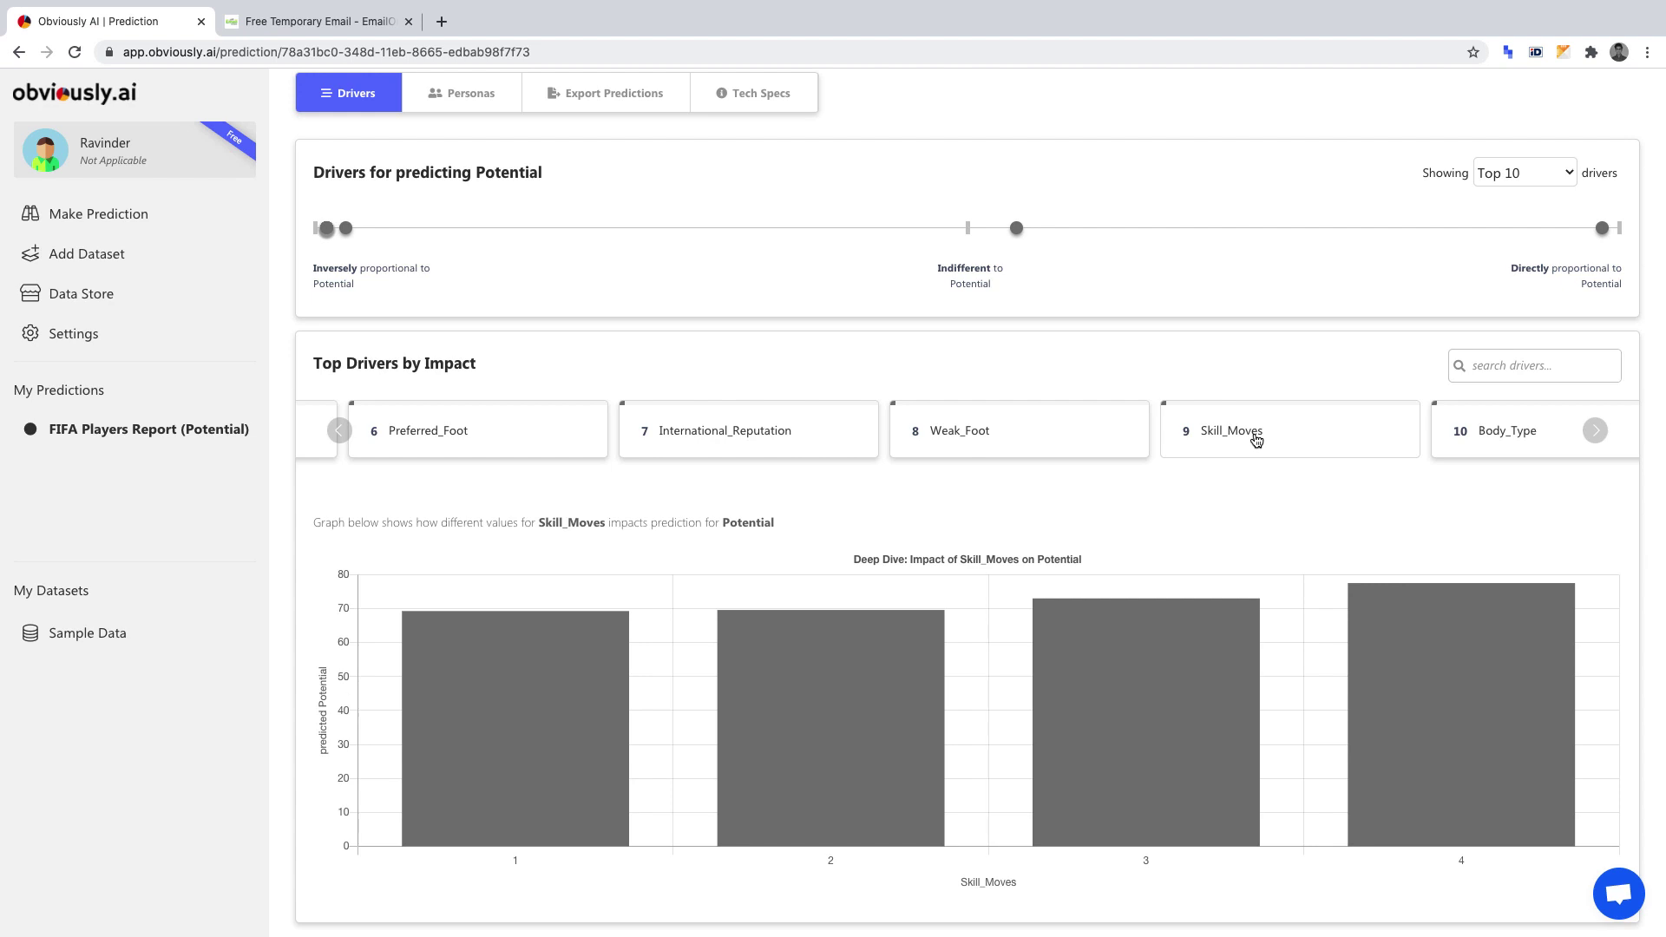
# Step: Look through the Personas builder, then move to the Export Predictions tab
pyautogui.scroll(3, 1255, 440)
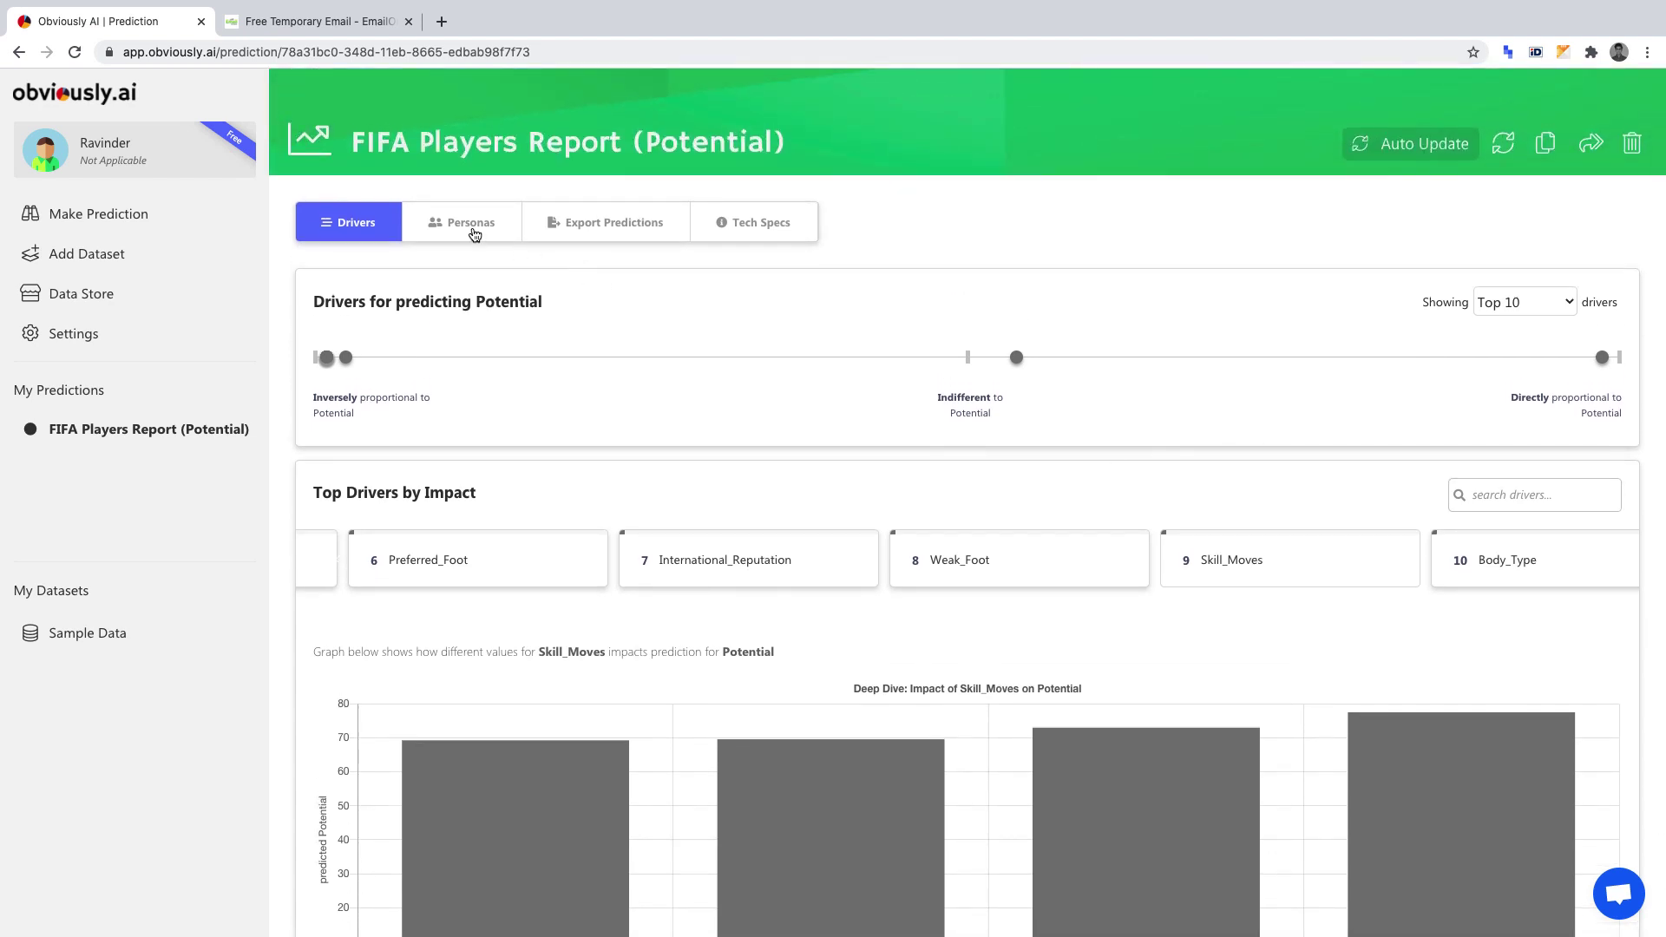
pyautogui.click(474, 234)
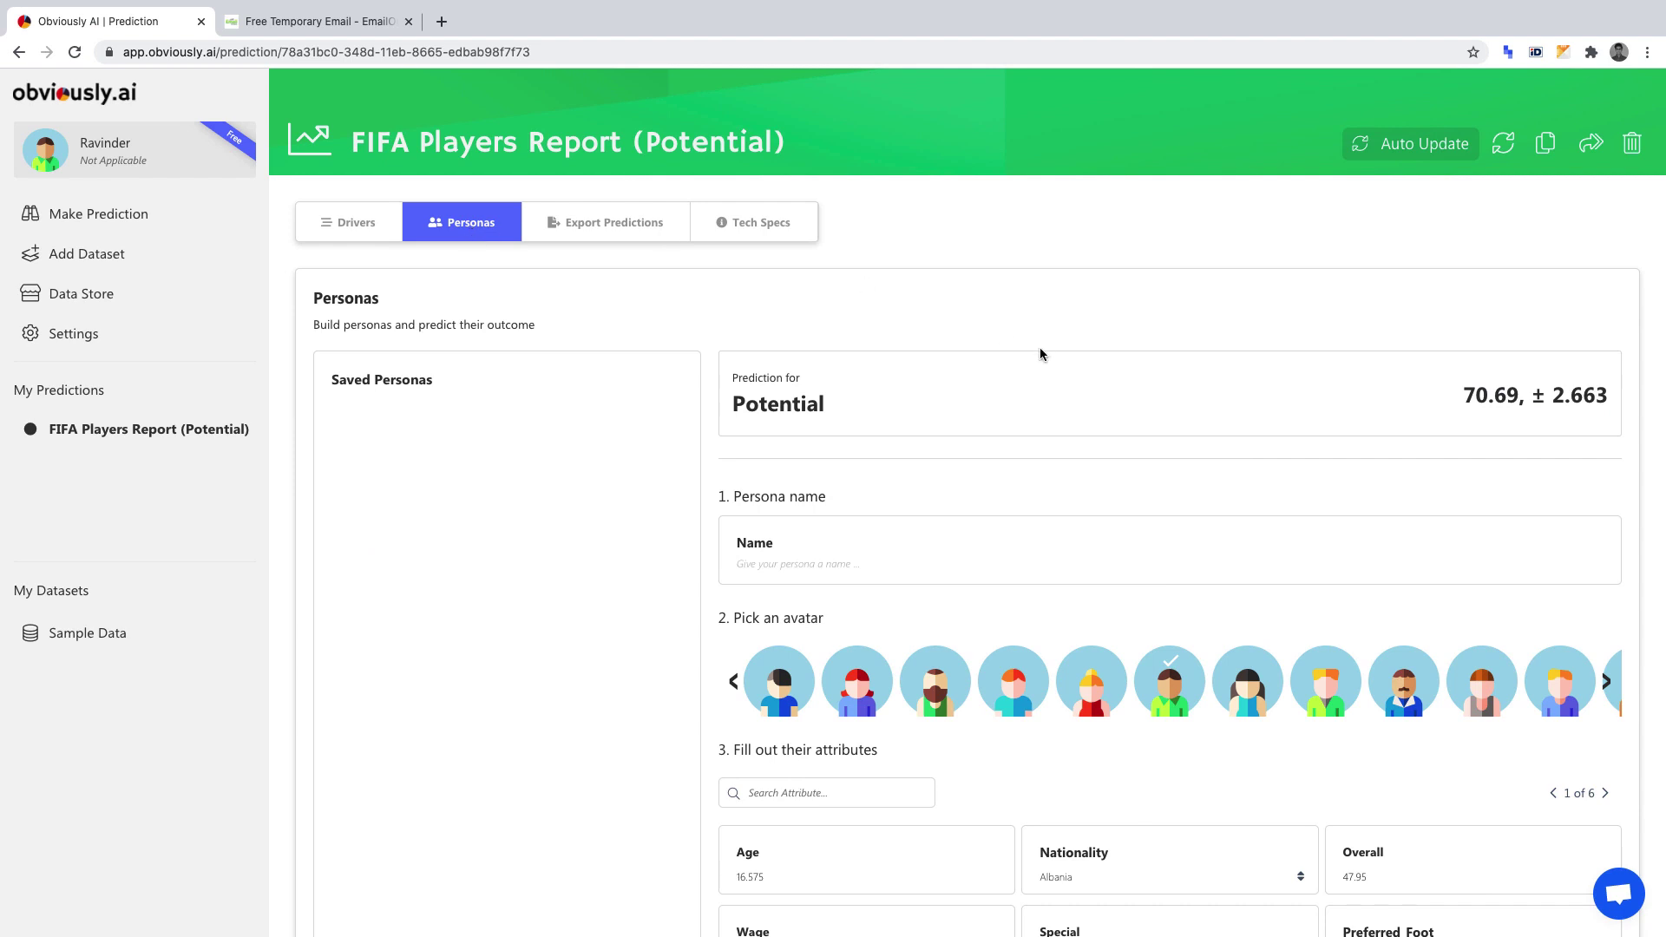
pyautogui.scroll(-3, 1104, 405)
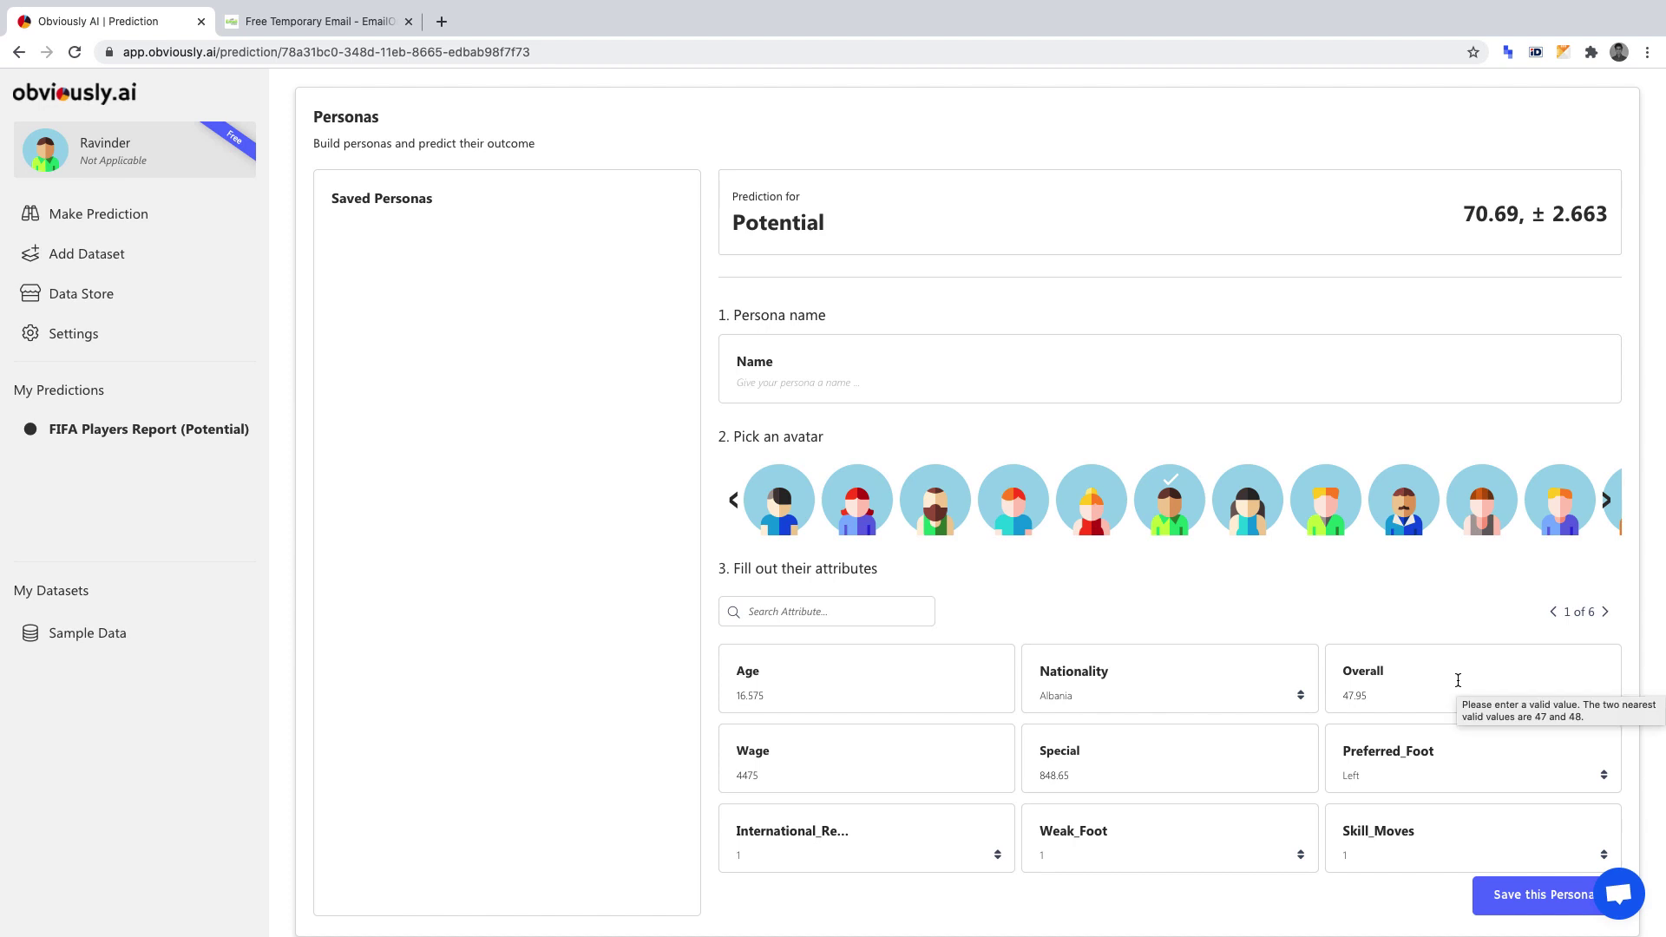
pyautogui.scroll(3, 1457, 679)
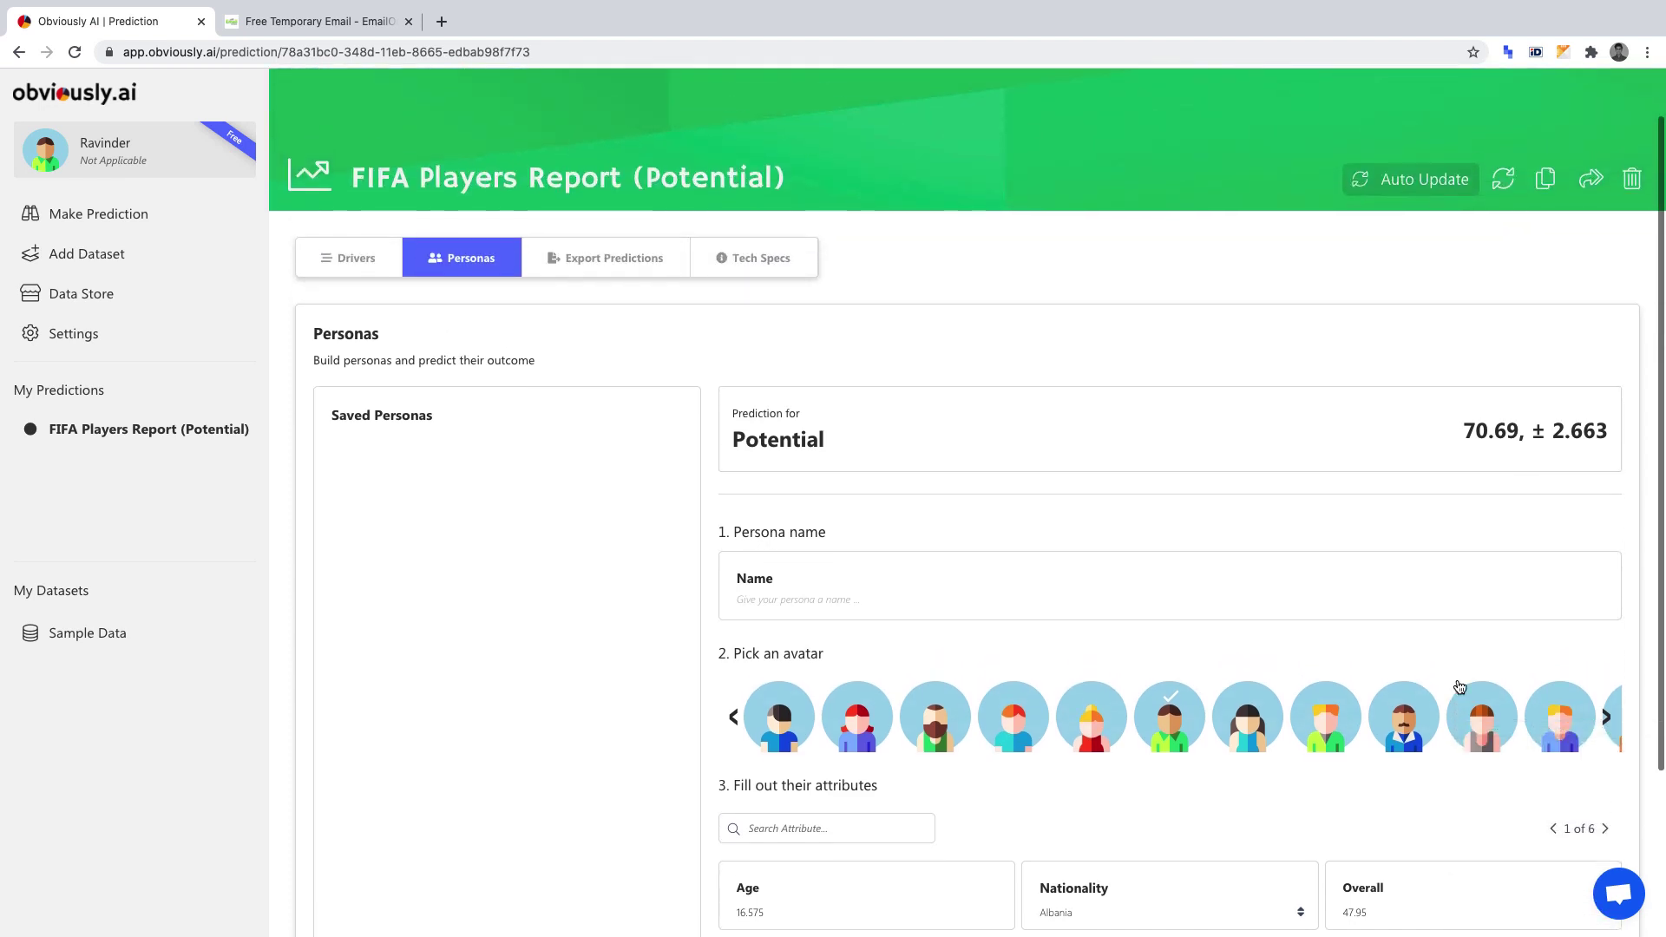
pyautogui.click(605, 275)
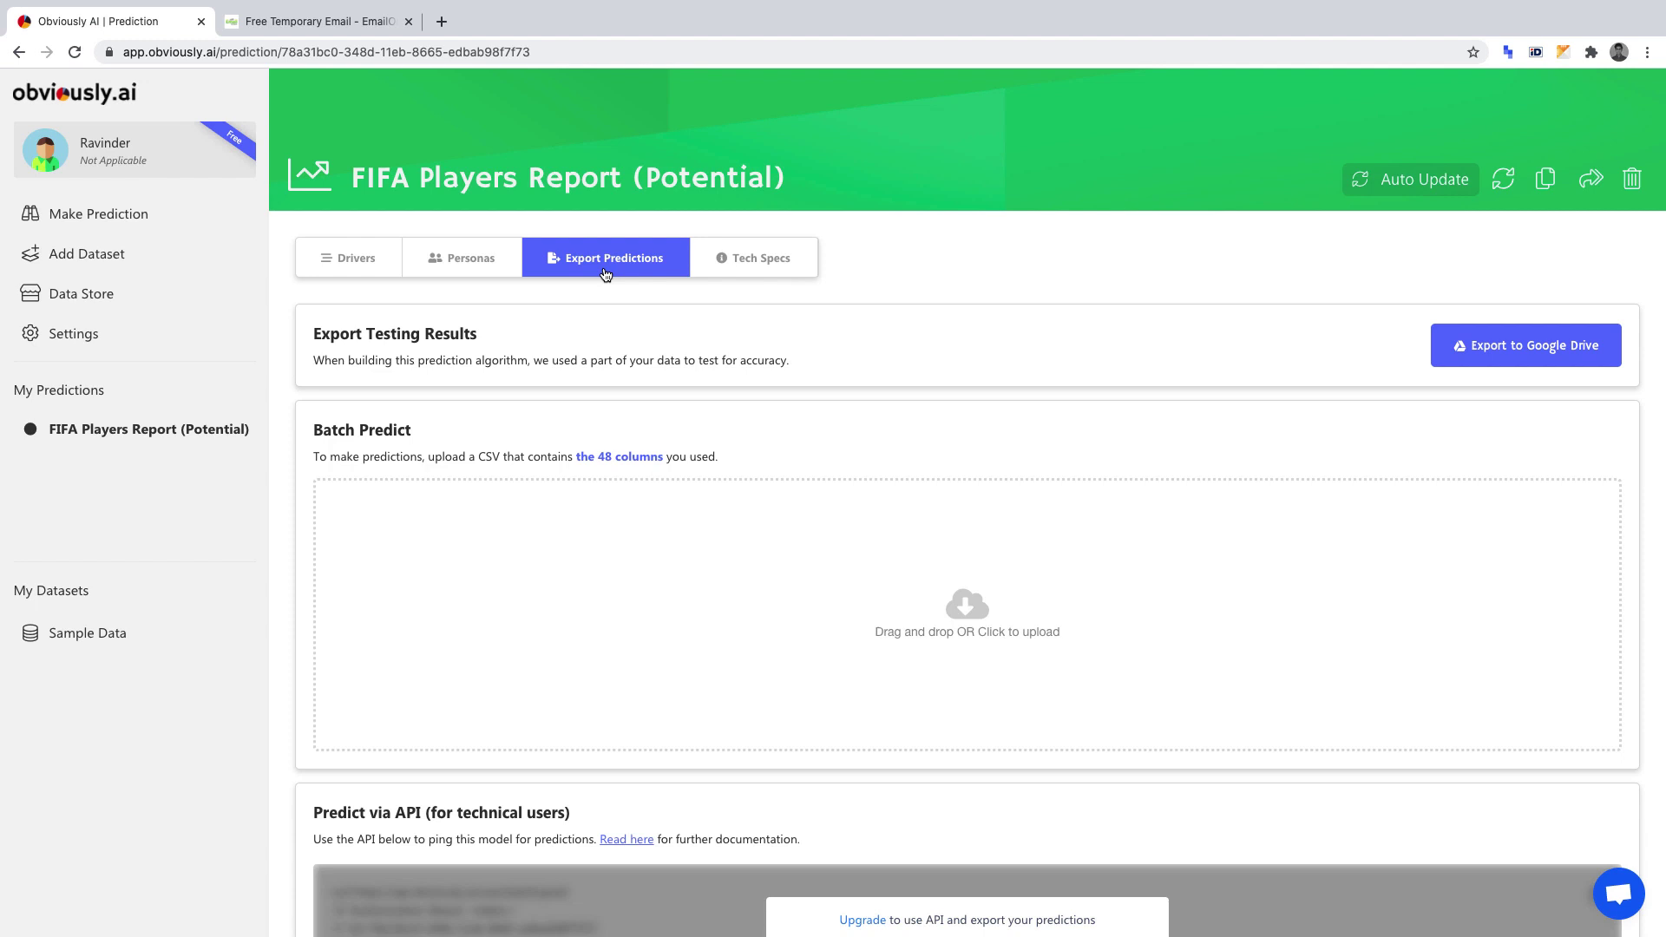
# Step: Review Tech Specs (Gradient Boosting Regressor, 1.48 RMSE), then return to Drivers
pyautogui.click(742, 258)
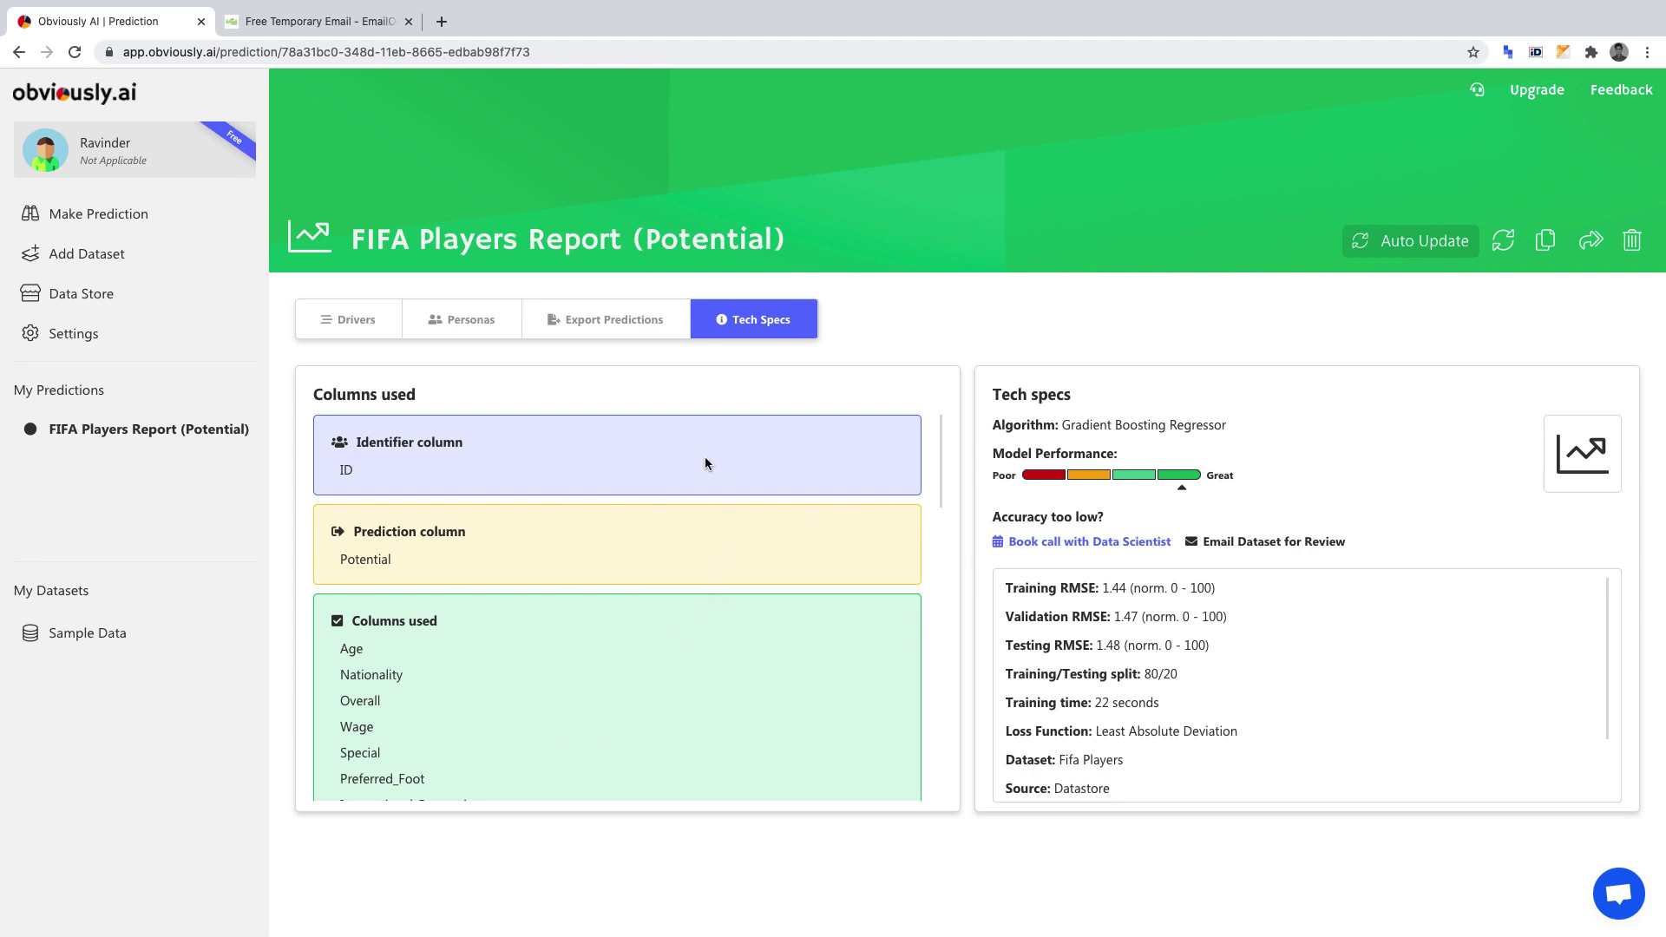
pyautogui.click(345, 321)
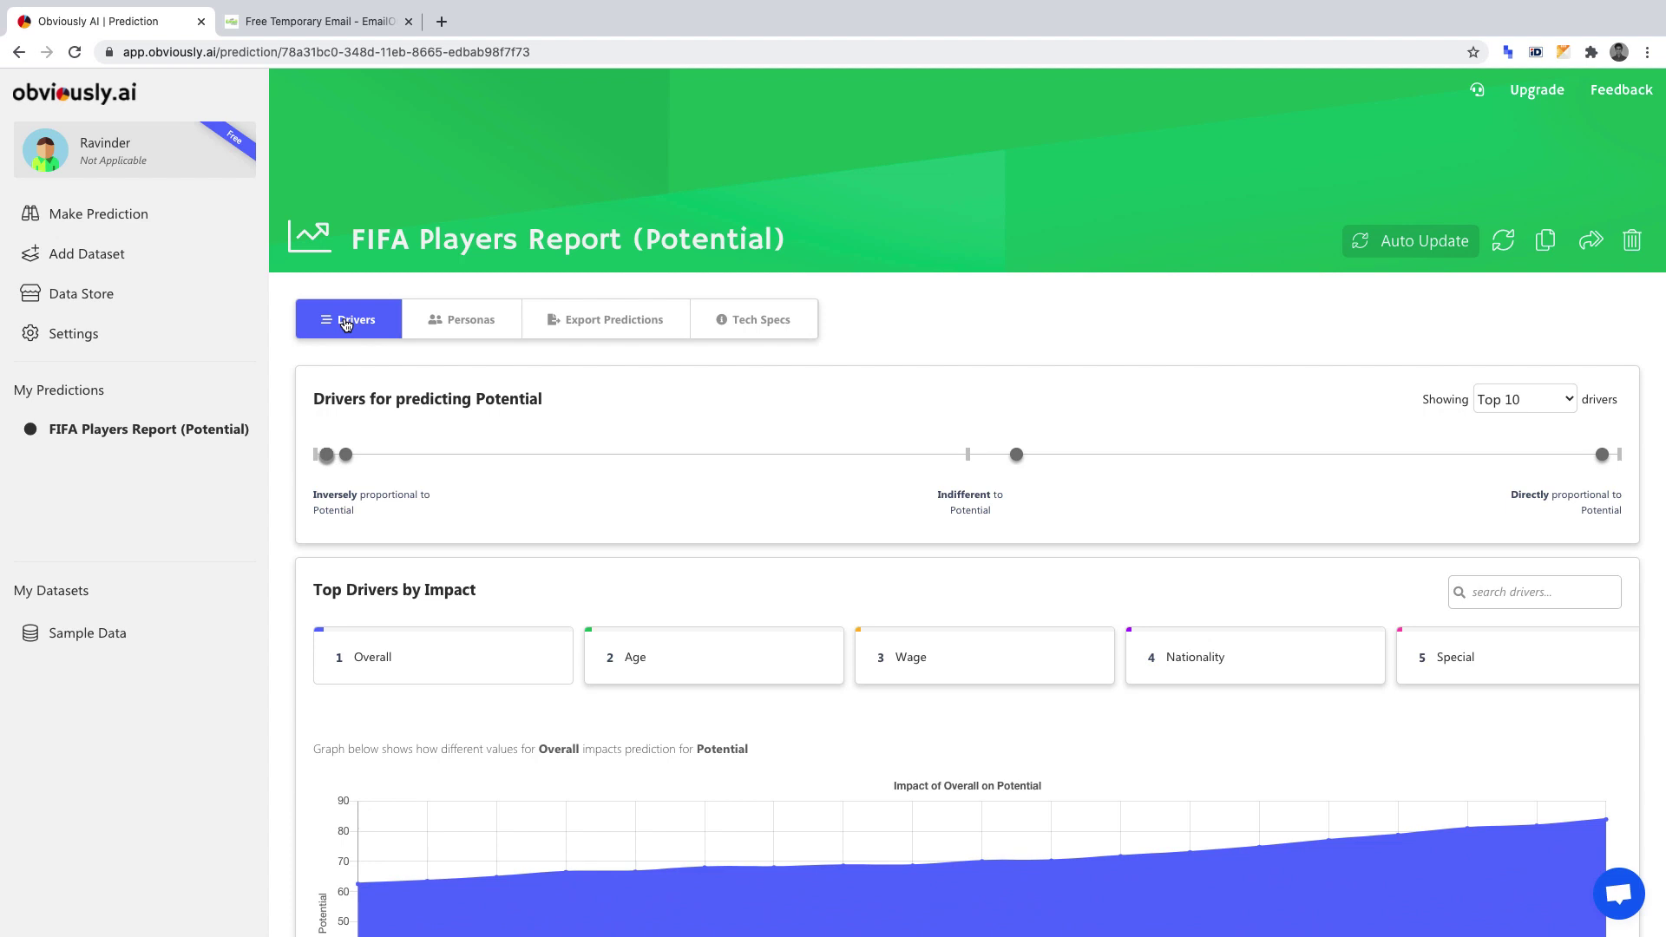
pyautogui.scroll(-3, 876, 556)
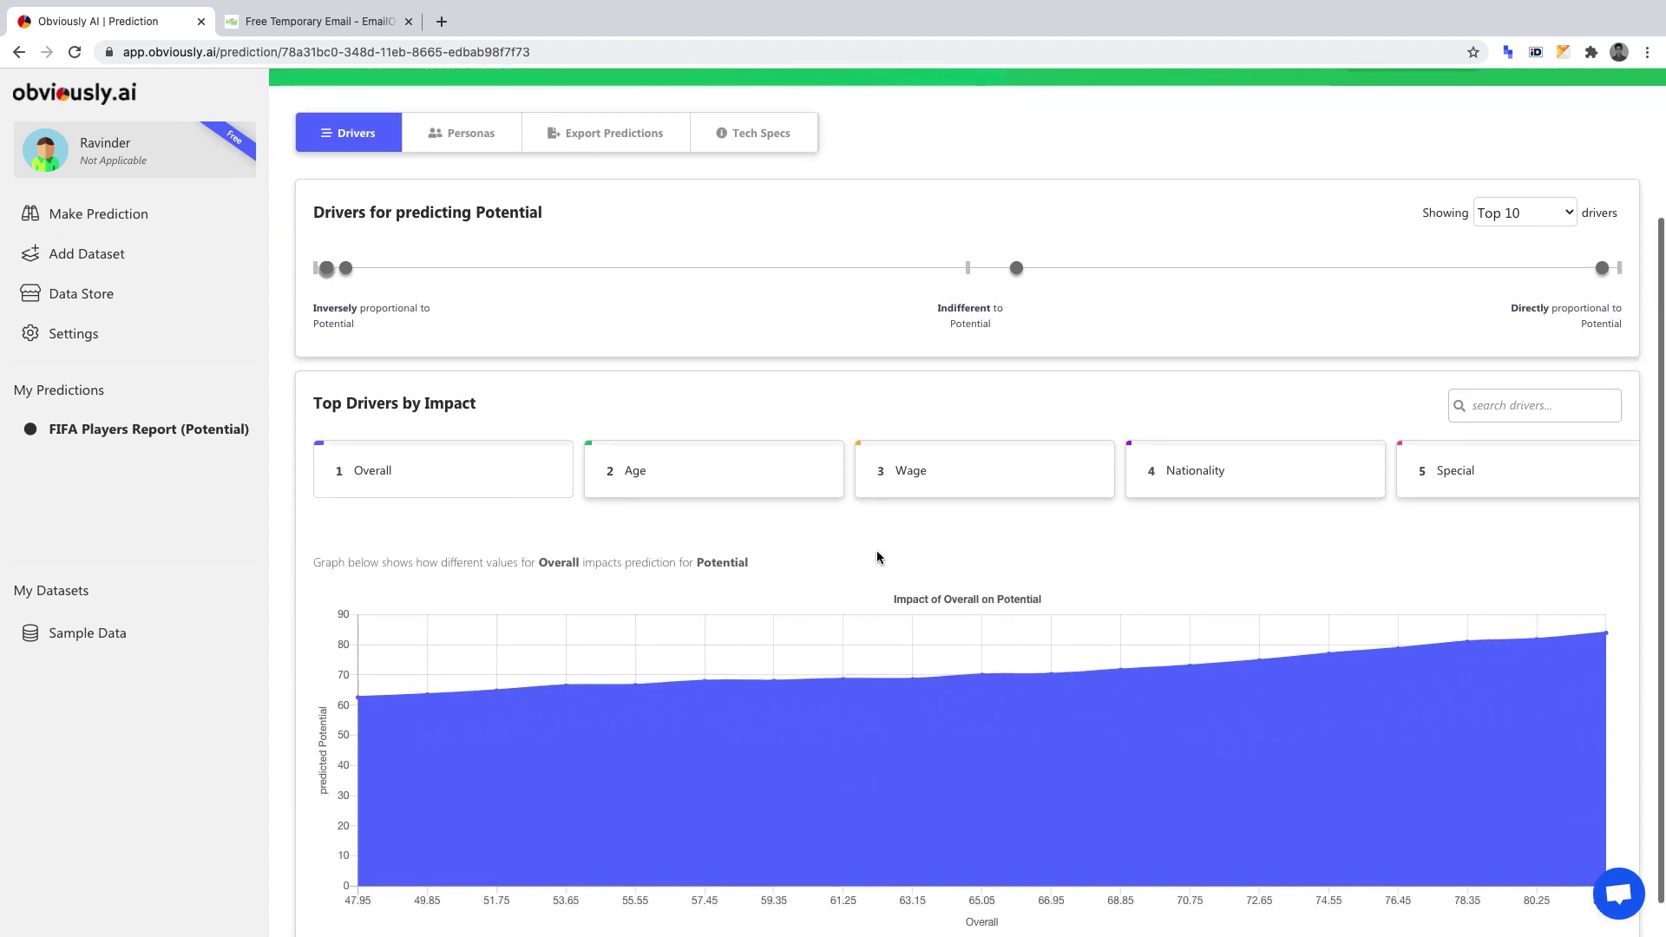
pyautogui.scroll(-1, 876, 556)
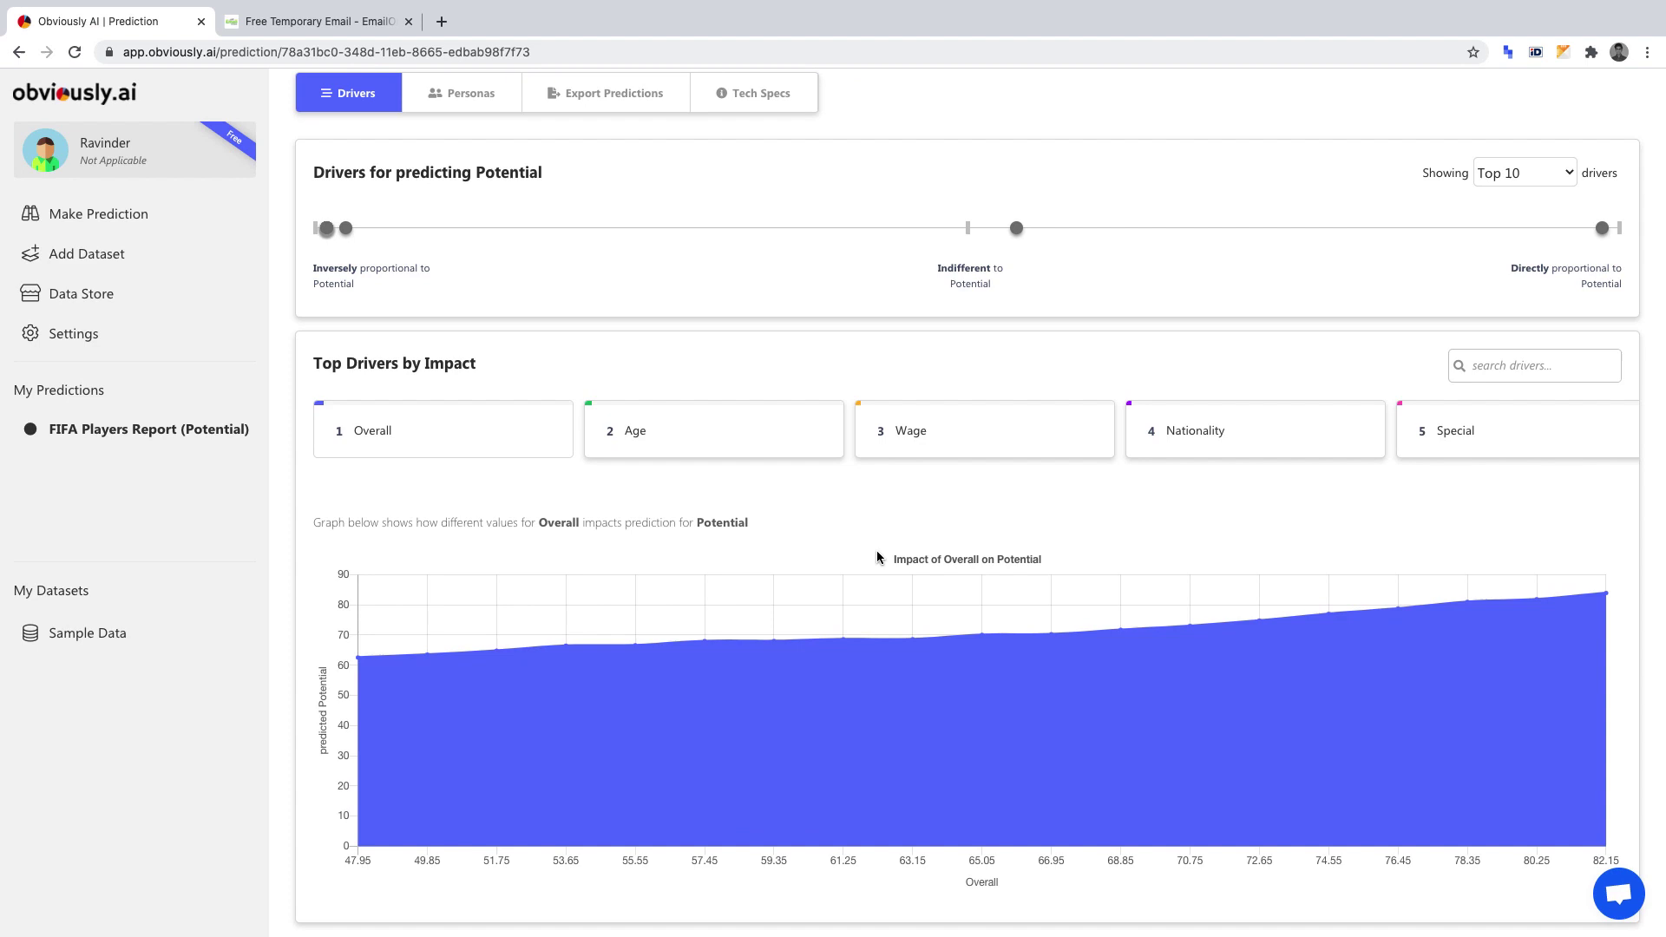